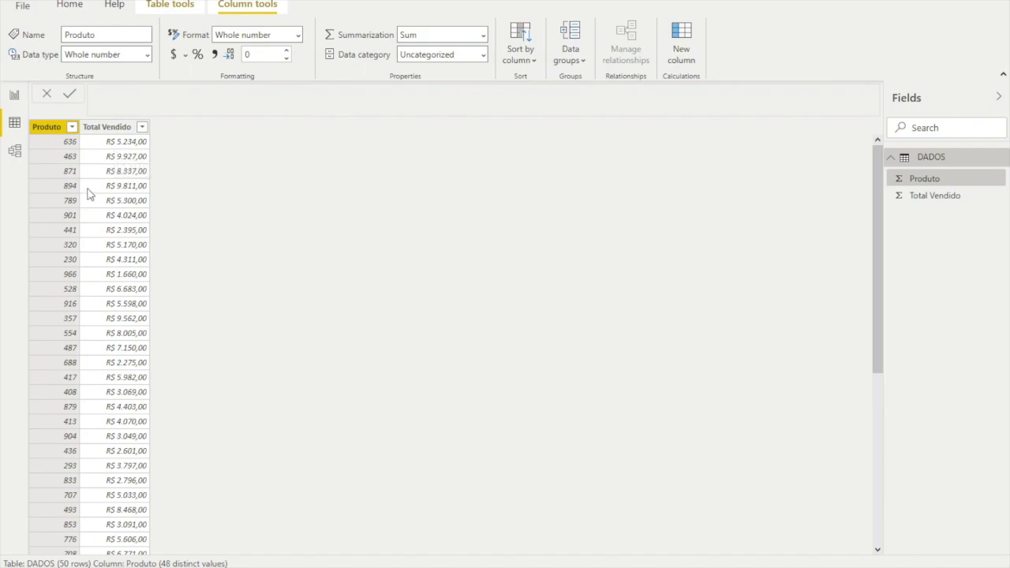
# Step: Examine the rows of the DADOS table and the list of distinct product codes in the Produto column
pyautogui.scroll(-7, 100, 199)
pyautogui.scroll(7, 100, 199)
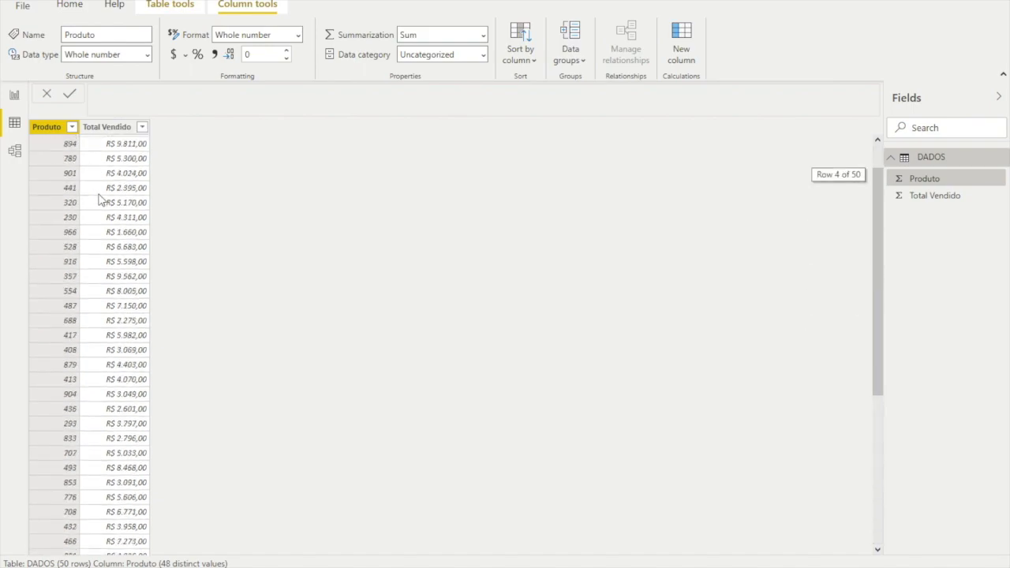
pyautogui.click(72, 127)
pyautogui.scroll(-8, 149, 366)
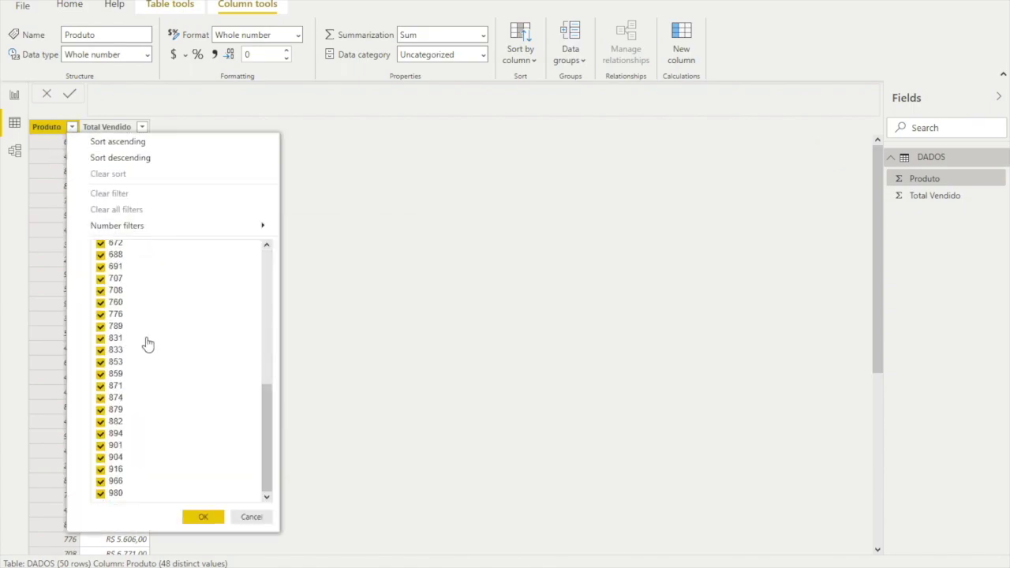
pyautogui.click(251, 517)
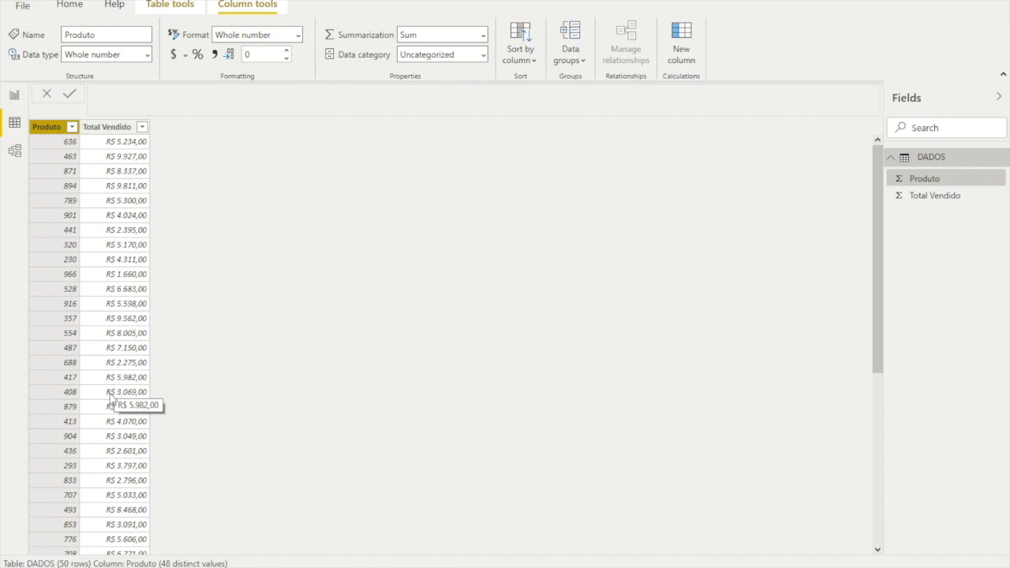
pyautogui.scroll(-7, 101, 470)
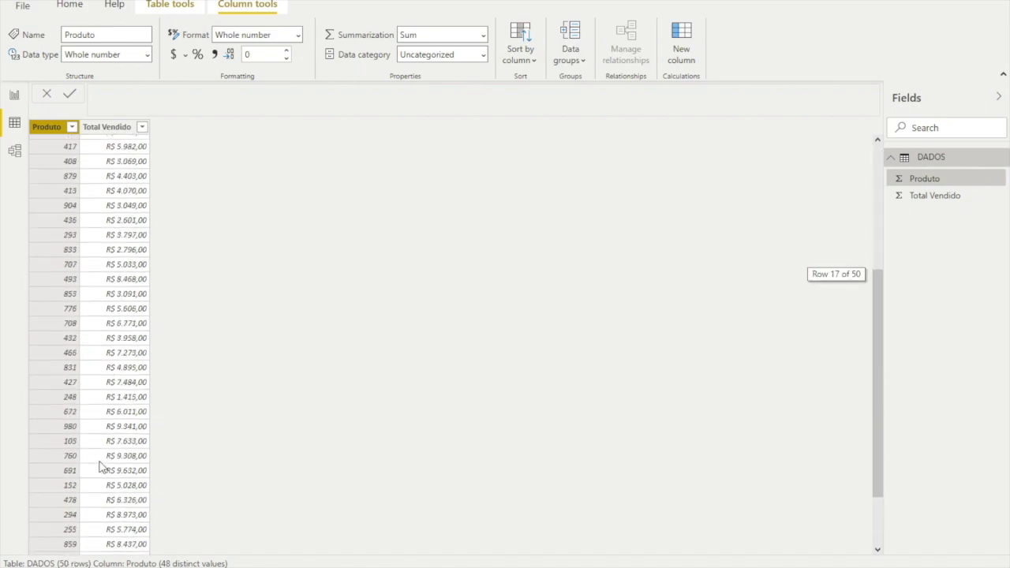
pyautogui.scroll(7, 118, 370)
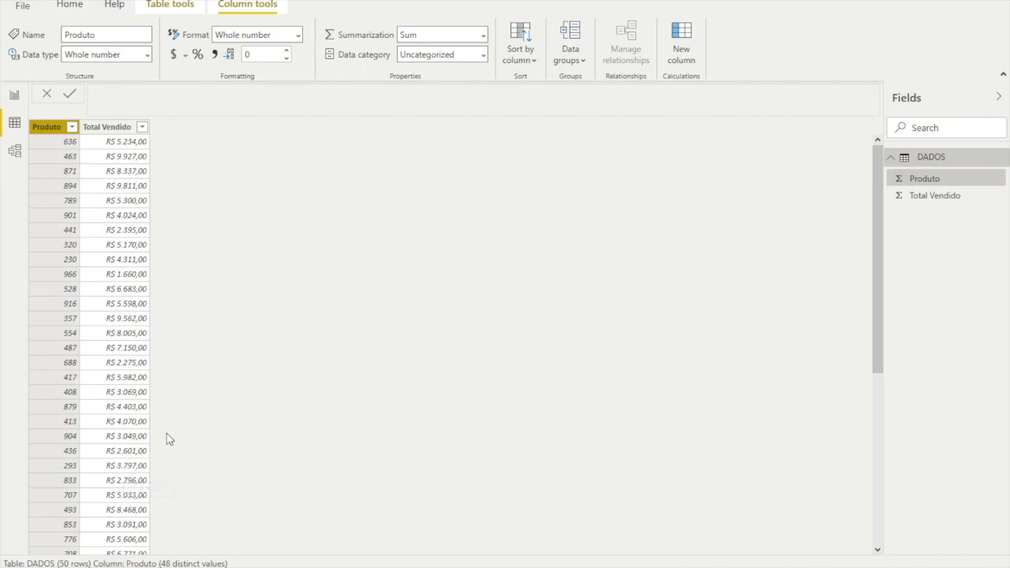
# Step: Add a new calculated column to the DADOS table and name it Rank in its formula
pyautogui.click(688, 67)
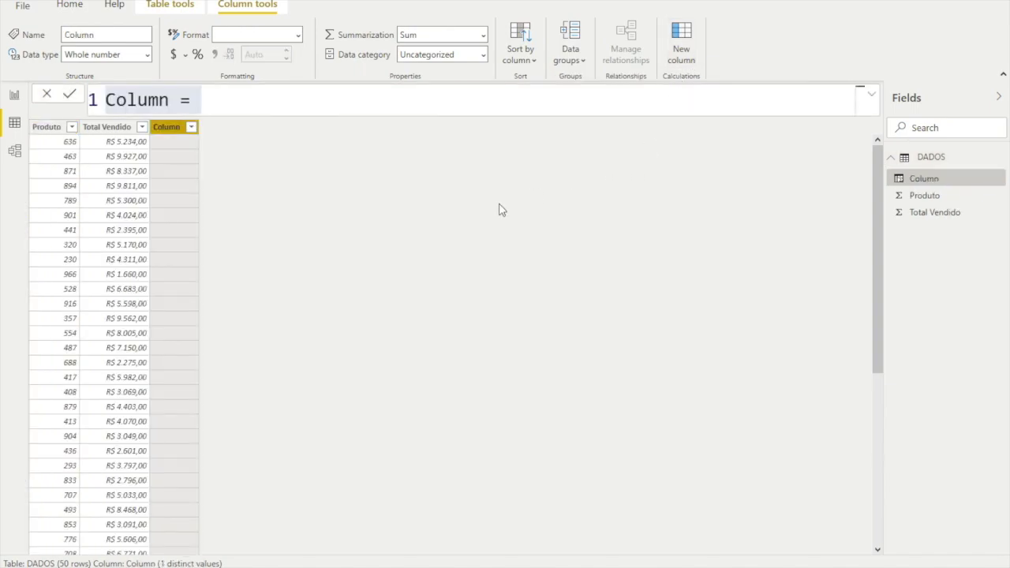
pyautogui.click(193, 100)
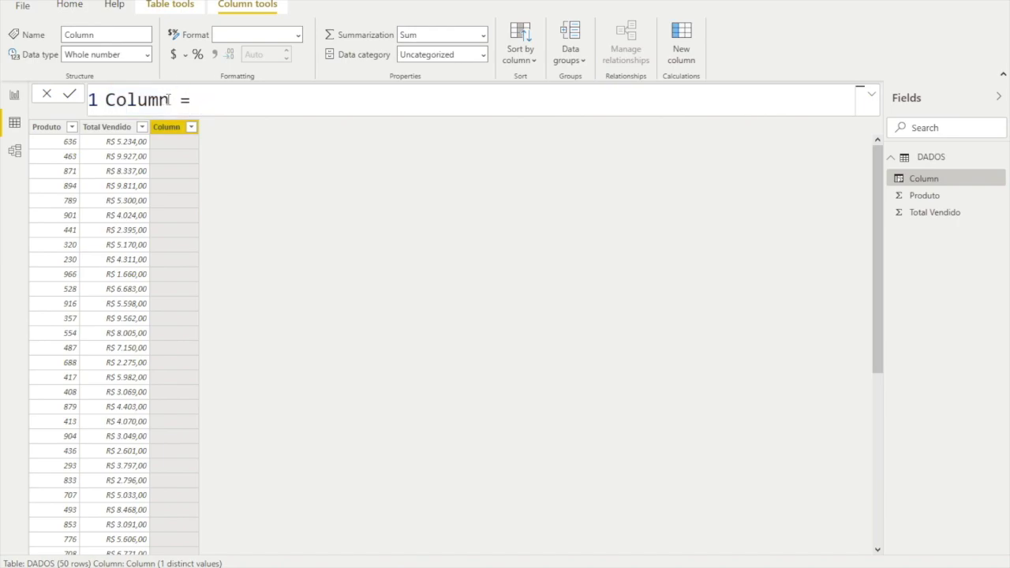
pyautogui.moveTo(169, 101); pyautogui.dragTo(105, 102)
pyautogui.write('Rank')
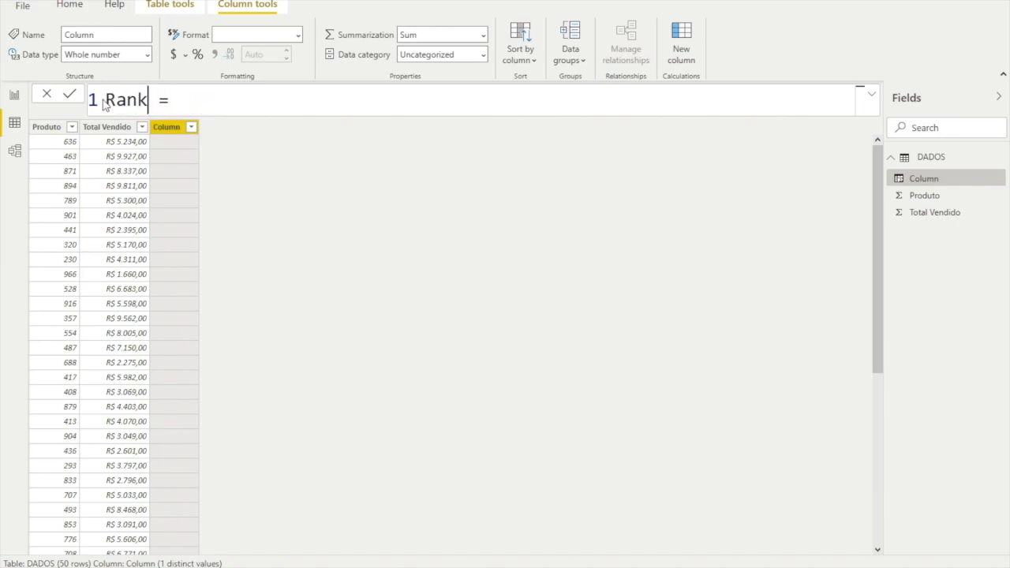
# Step: Begin the Rank column's expression with the RANKX function and its opening parenthesis
pyautogui.press('Right')
pyautogui.press('Right')
pyautogui.write('rank')
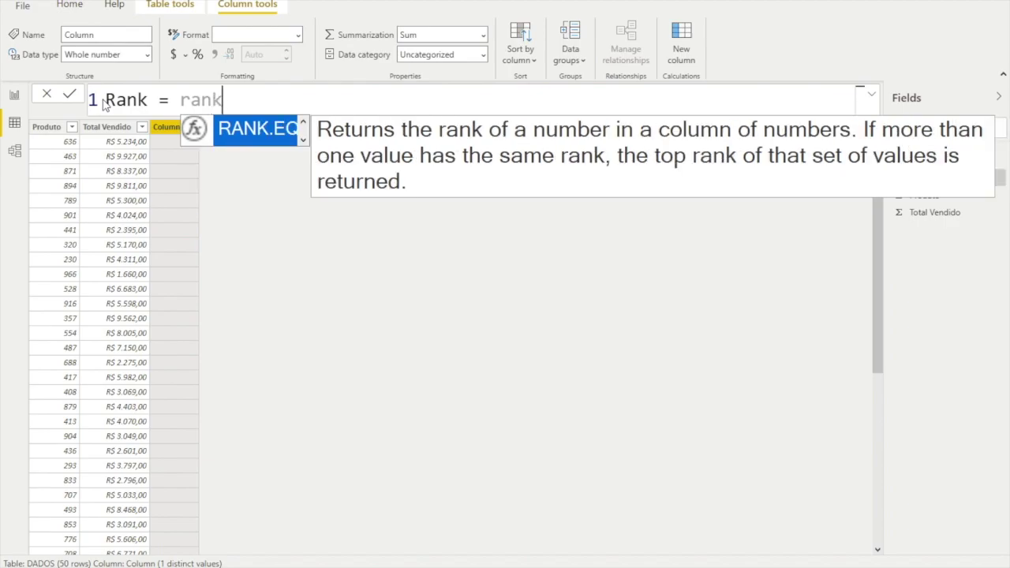
pyautogui.press('Escape')
pyautogui.press('Left')
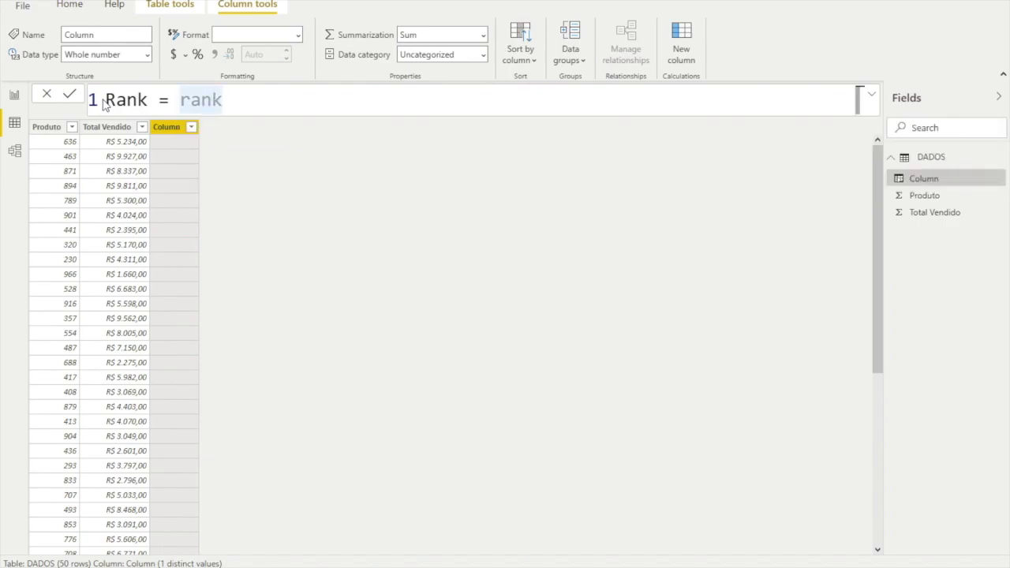
pyautogui.press('Right')
pyautogui.write('x')
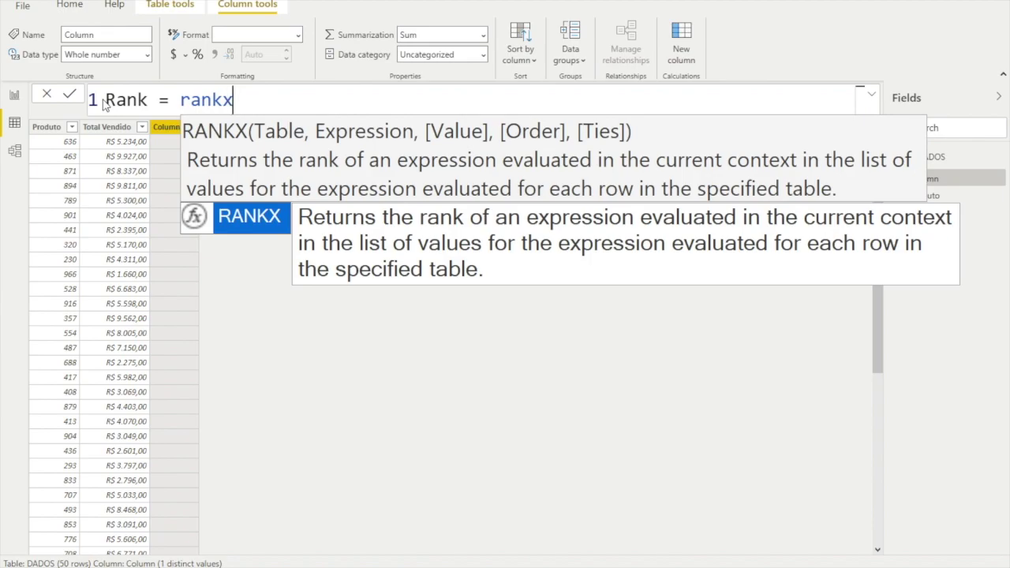
pyautogui.write('(')
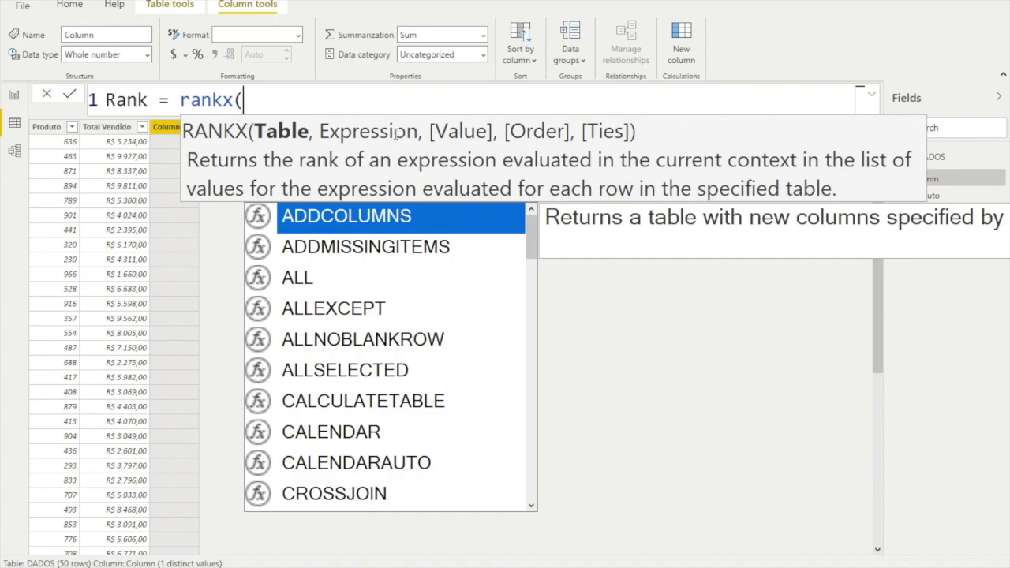
# Step: Supply DADOS as the RANKX table argument and DADOS[Total Vendido] as the expression to rank
pyautogui.write('dados')
pyautogui.press('Tab')
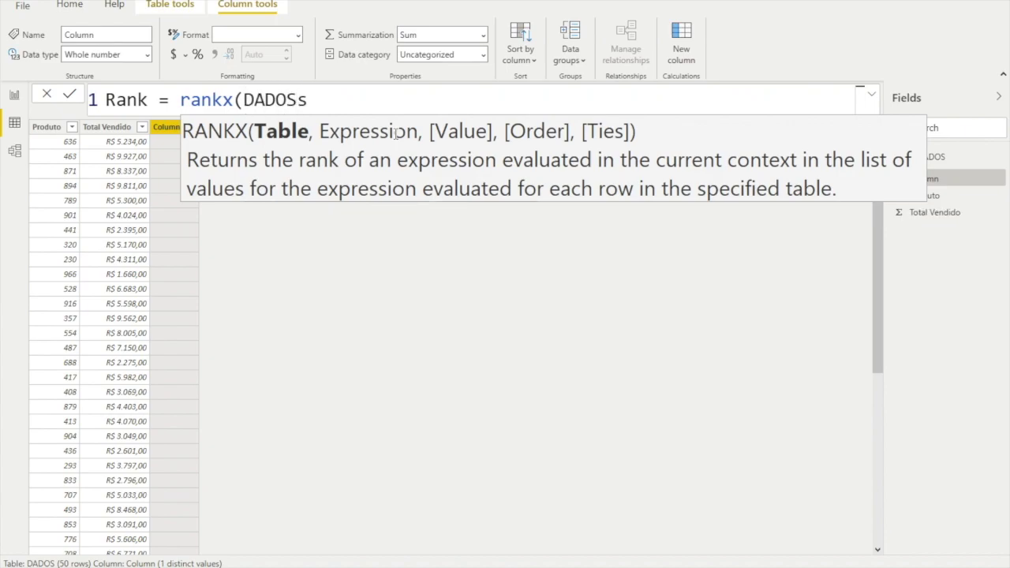
pyautogui.press('BackSpace')
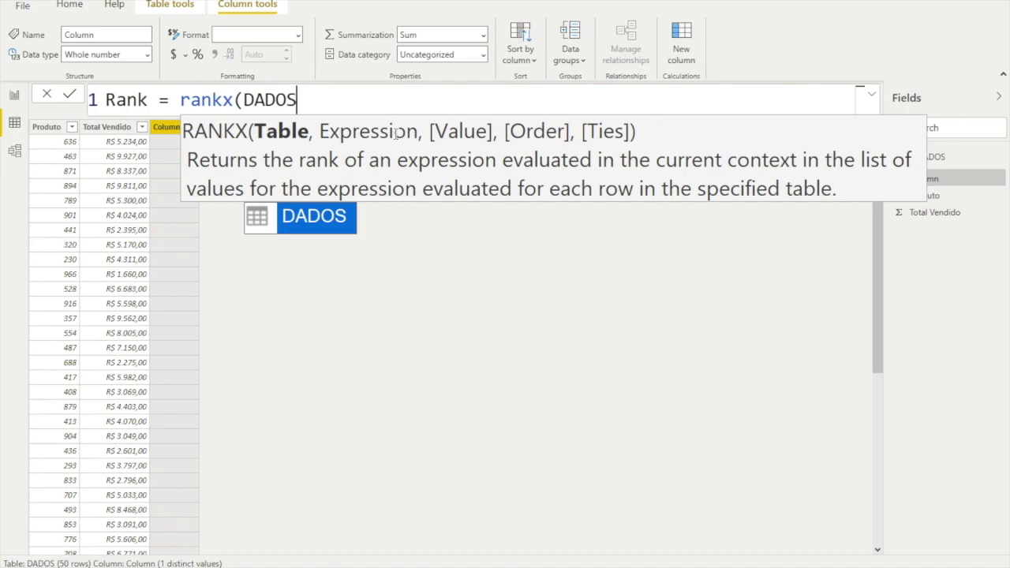
pyautogui.write(',total')
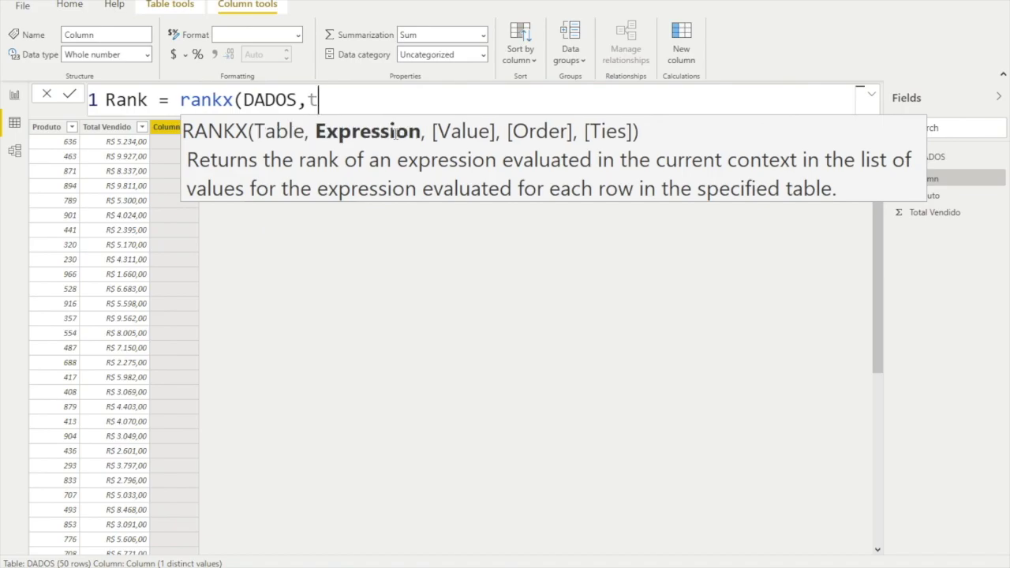
pyautogui.press('Up')
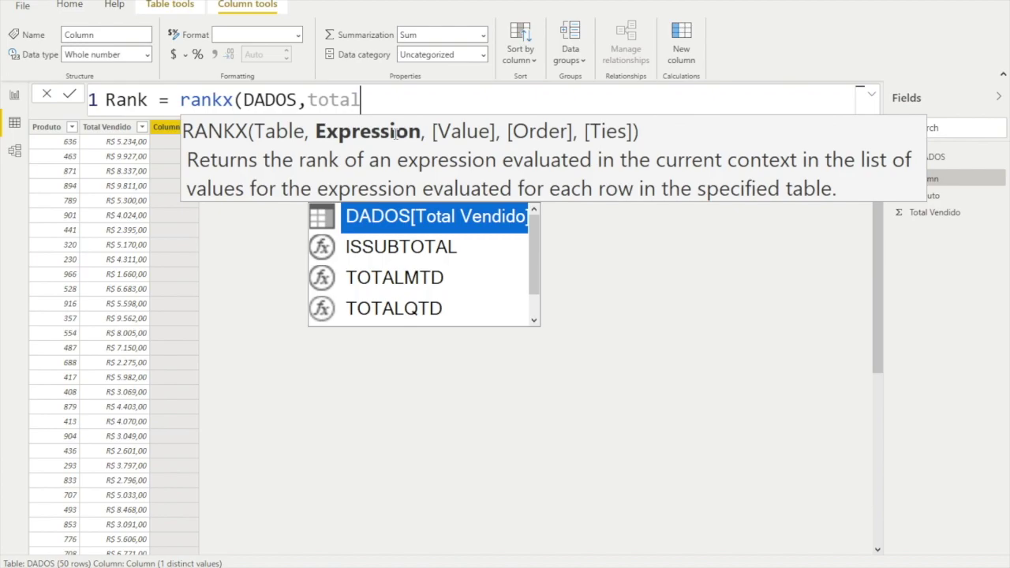
pyautogui.press('Tab')
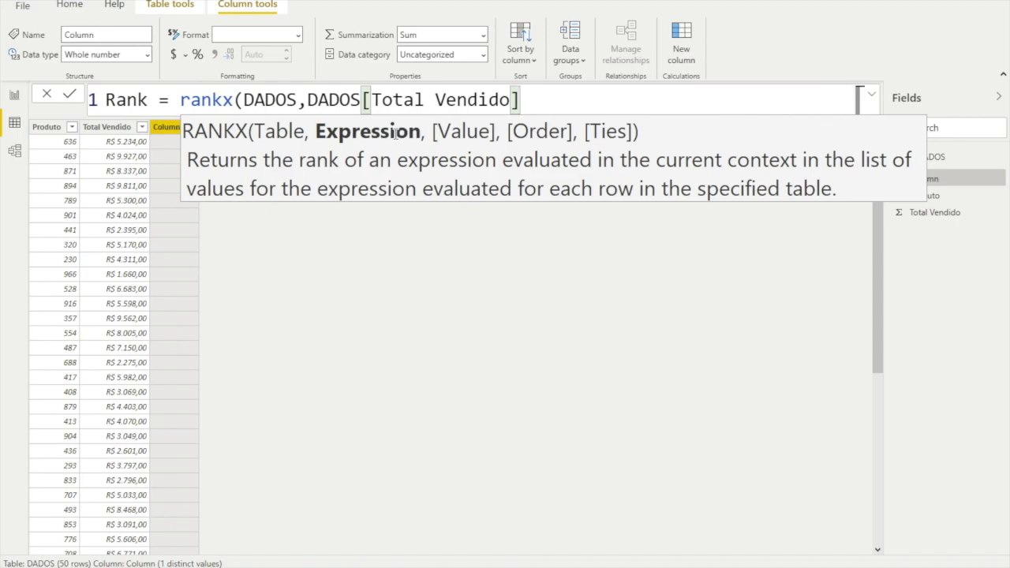
# Step: Leave the RANKX value argument empty, set the order to ASC, close the formula without a ties argument and commit it
pyautogui.write(',')
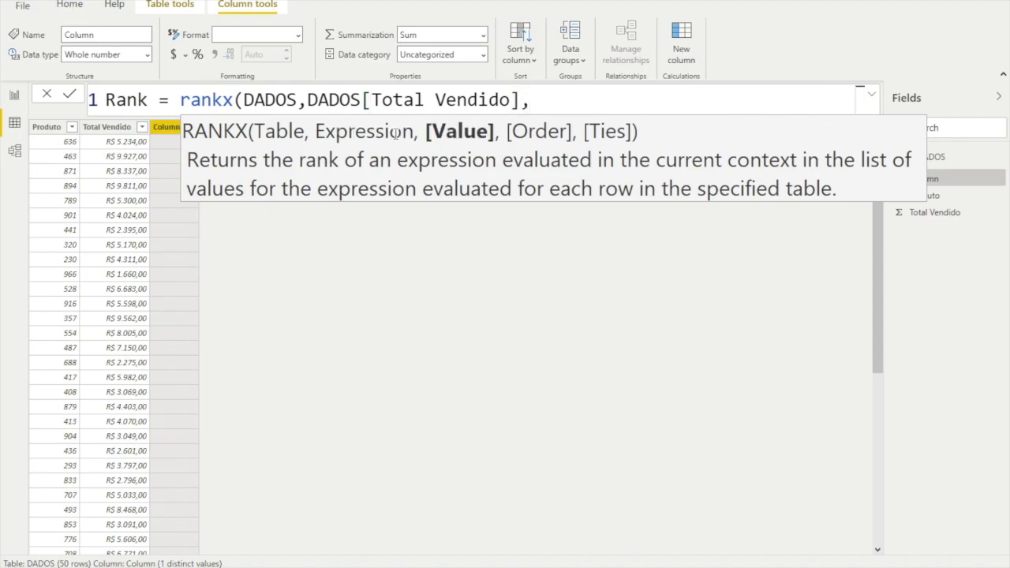
pyautogui.write(',')
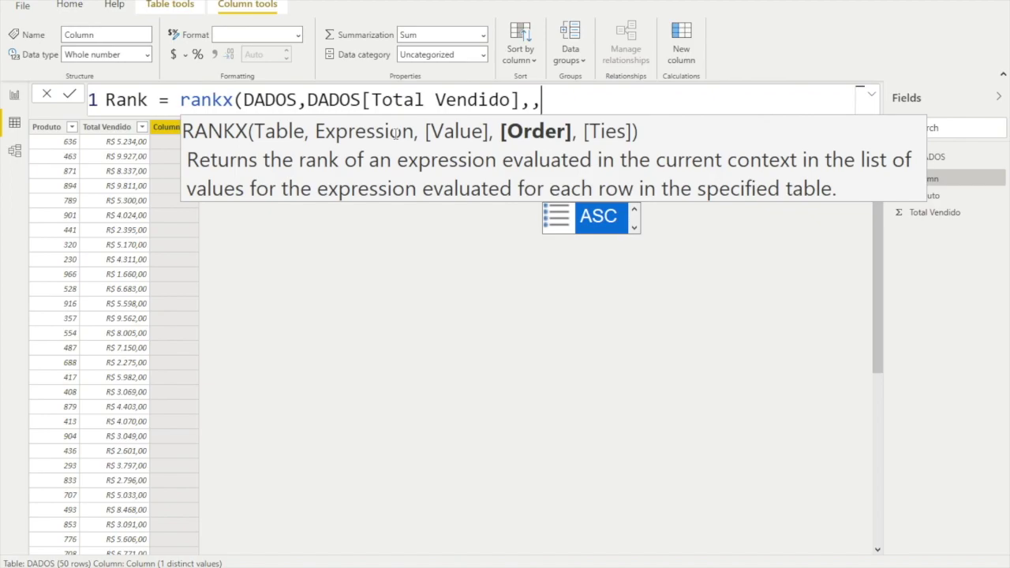
pyautogui.press('Tab')
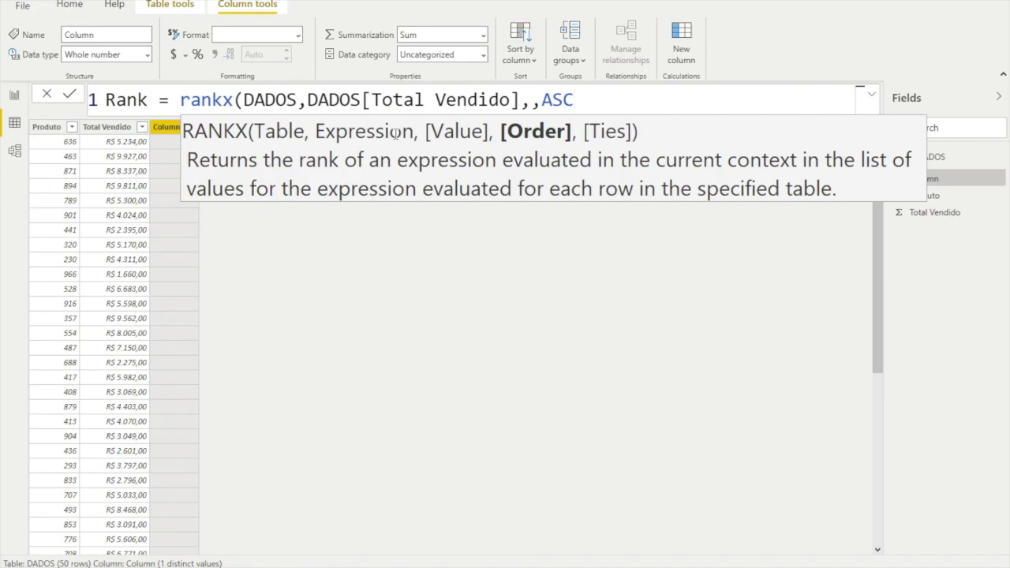
pyautogui.write(',')
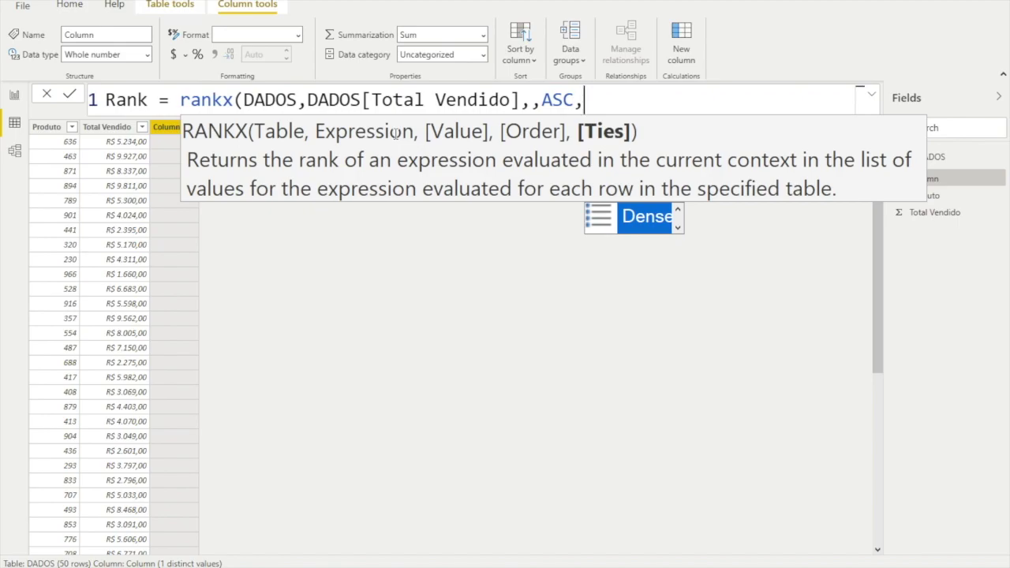
pyautogui.press('BackSpace')
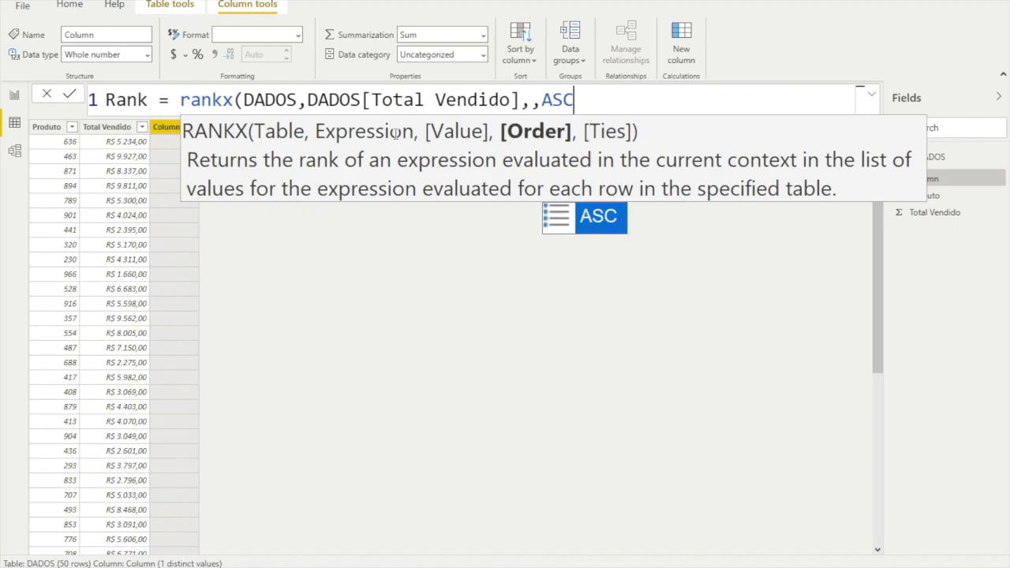
pyautogui.write(')')
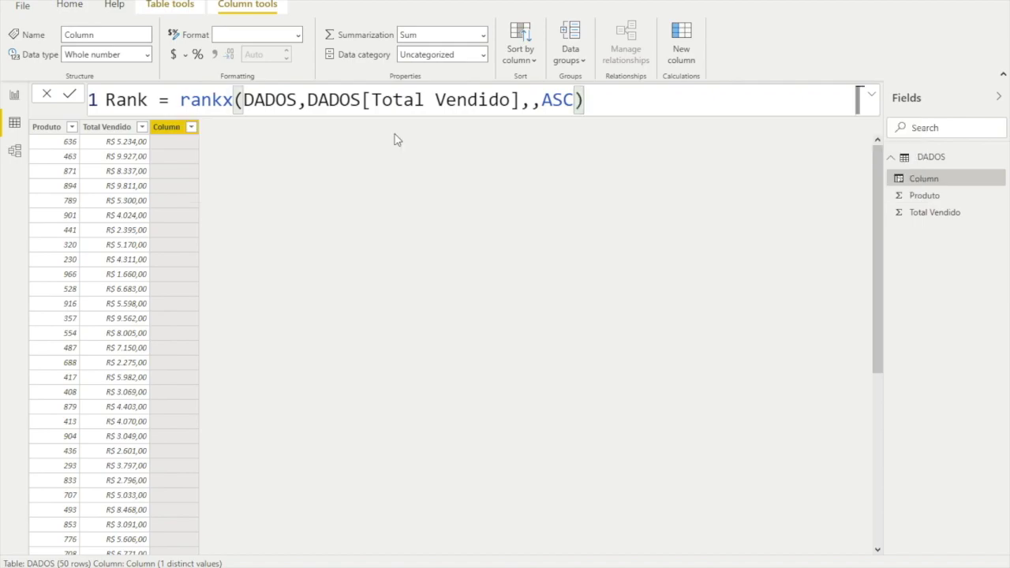
pyautogui.press('Return')
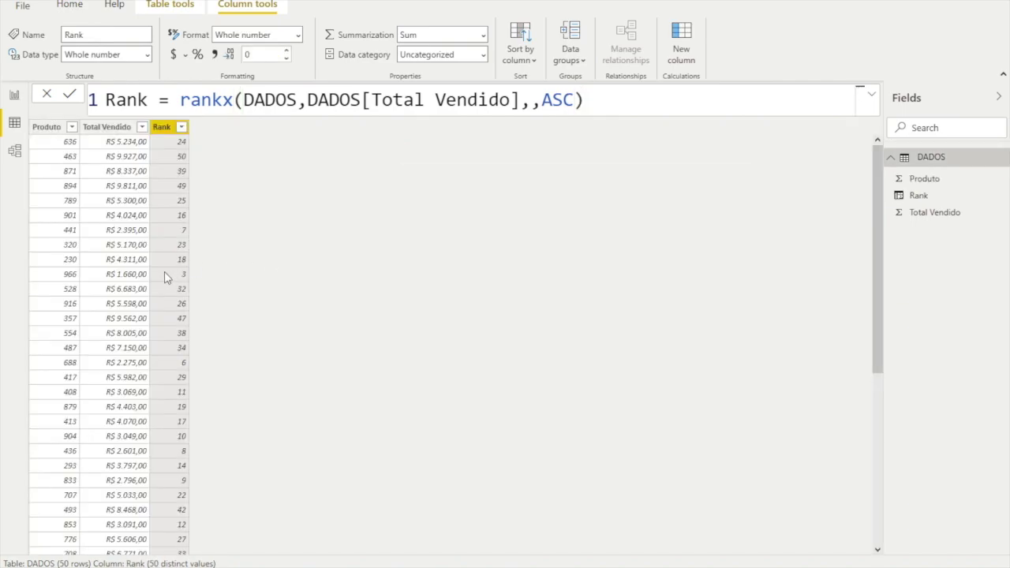
# Step: Sort the table by the Rank column in ascending order and review the ranked rows down to the end
pyautogui.scroll(-6, 167, 284)
pyautogui.scroll(6, 170, 245)
pyautogui.scroll(-6, 170, 245)
pyautogui.scroll(6, 163, 178)
pyautogui.scroll(-6, 180, 168)
pyautogui.scroll(2, 181, 158)
pyautogui.scroll(-2, 182, 142)
pyautogui.click(181, 127)
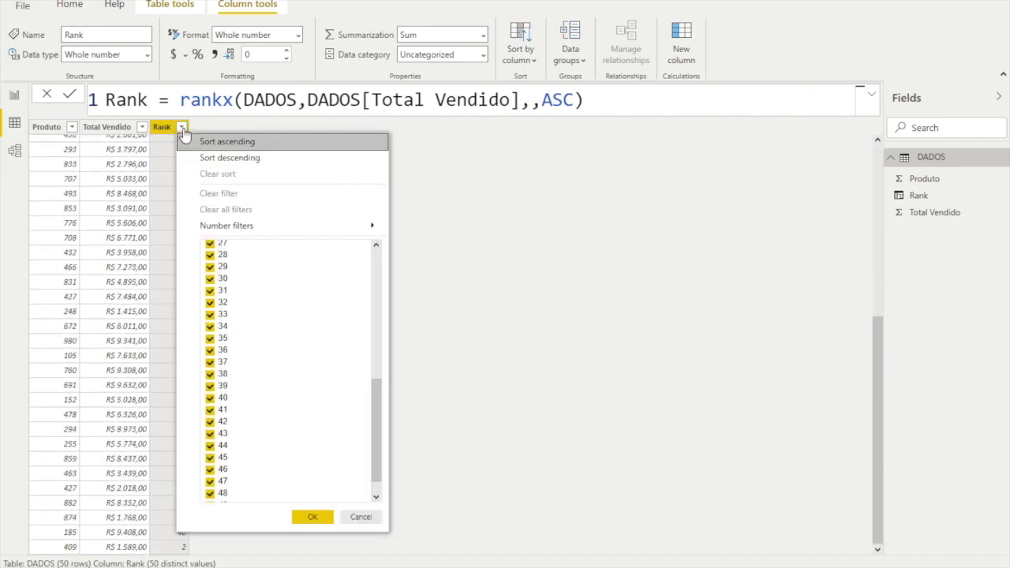
pyautogui.click(199, 143)
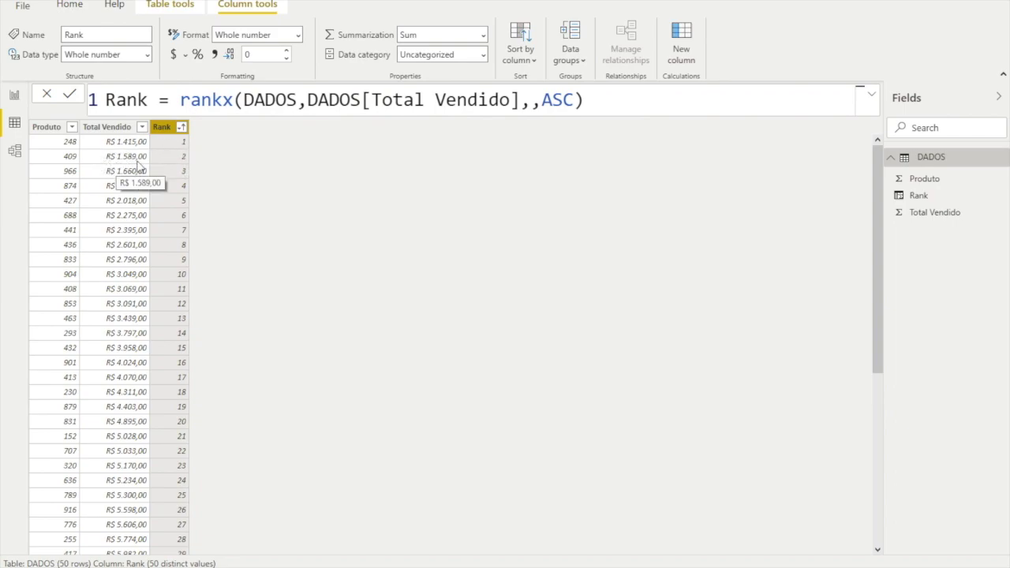
pyautogui.scroll(-7, 166, 377)
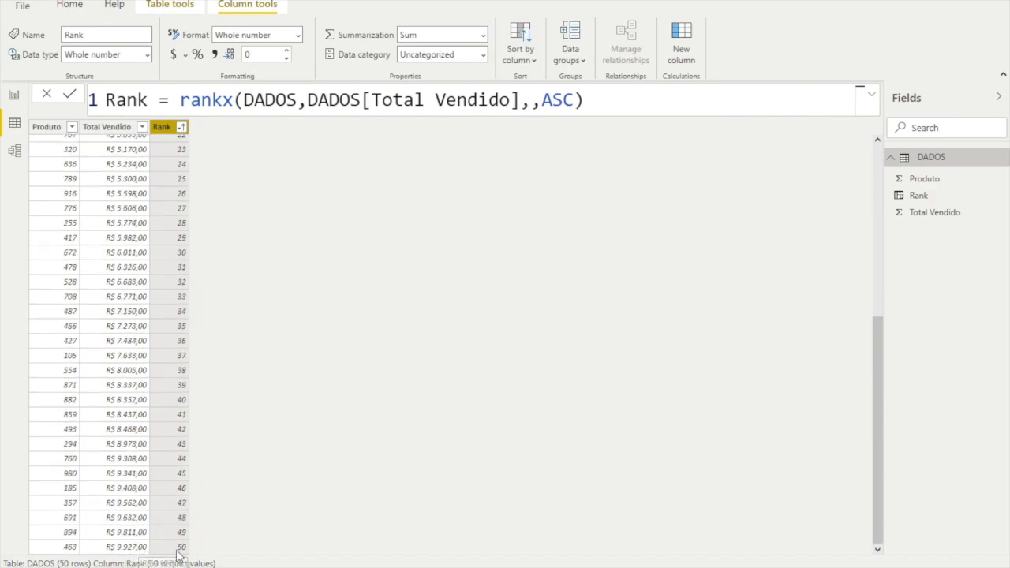
# Step: Change the RANKX order argument to DESC, commit the formula and review the ranking across all rows
pyautogui.doubleClick(561, 99)
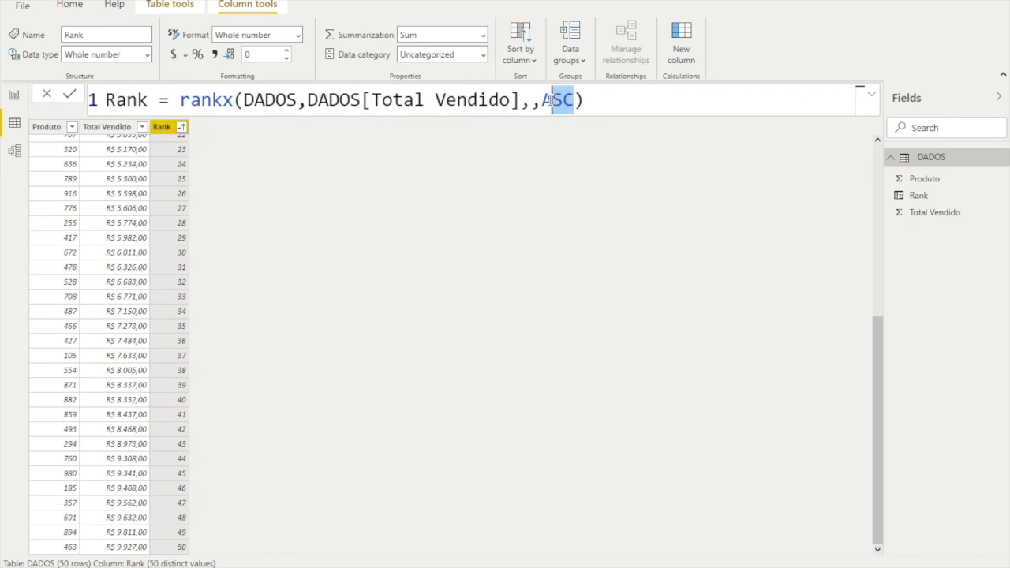
pyautogui.write('de')
pyautogui.press('Tab')
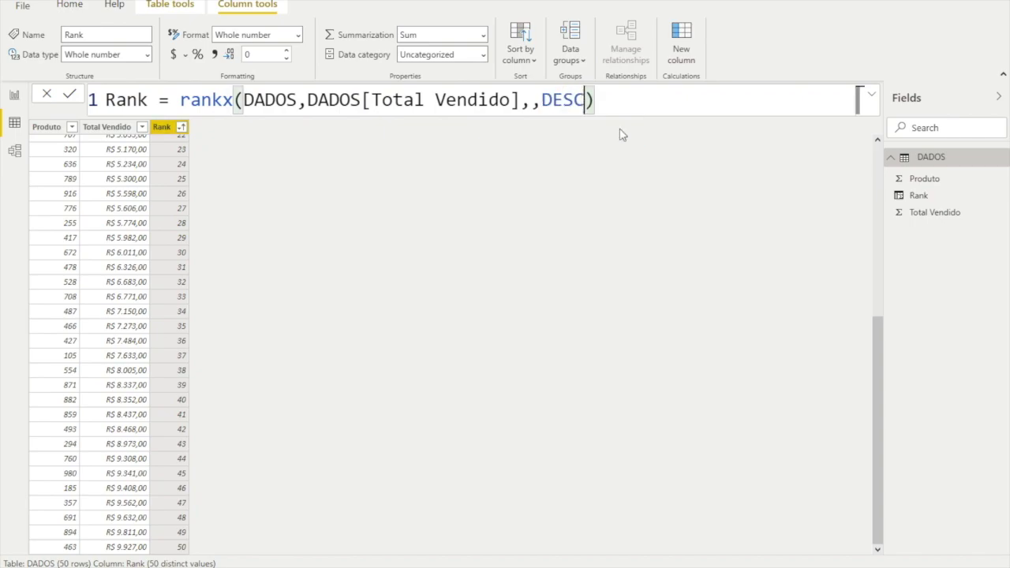
pyautogui.click(626, 109)
pyautogui.press('Return')
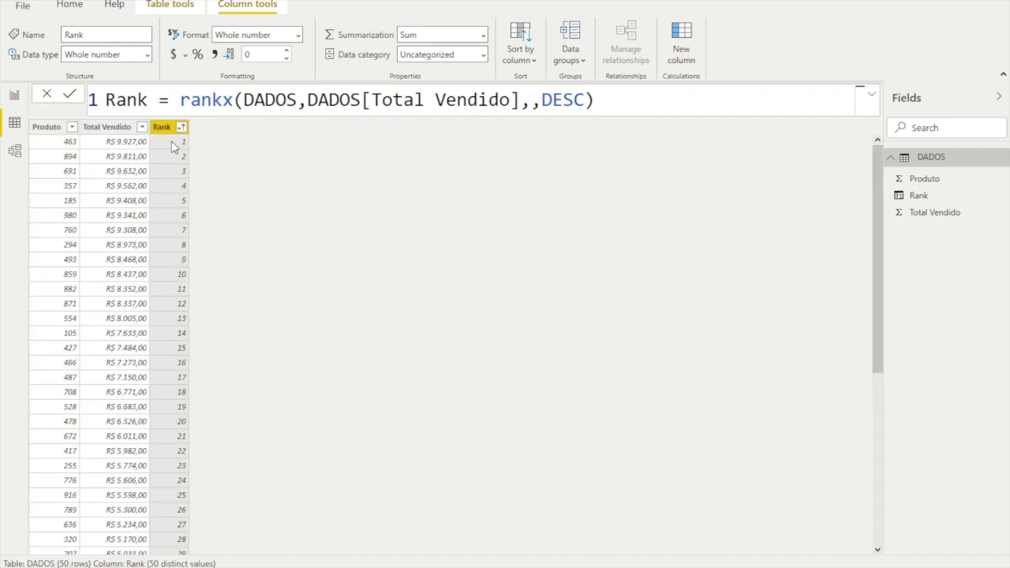
pyautogui.scroll(-3, 142, 244)
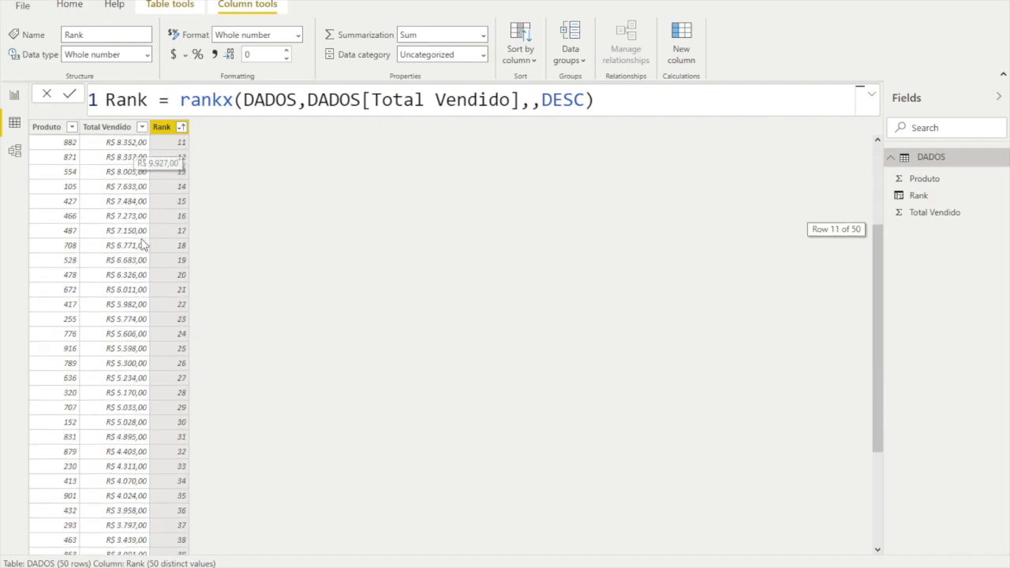
pyautogui.scroll(-3, 144, 246)
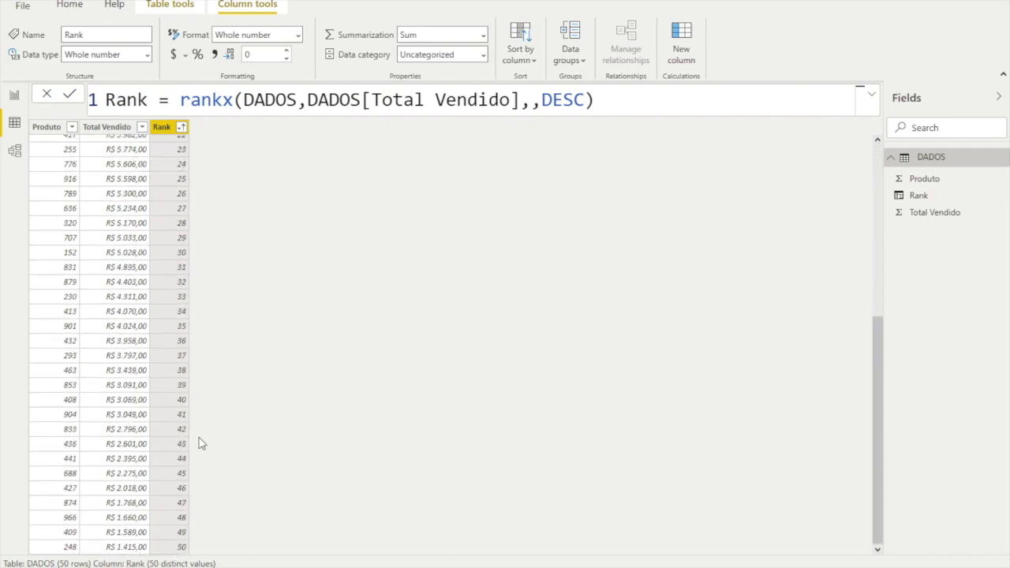
pyautogui.scroll(8, 173, 203)
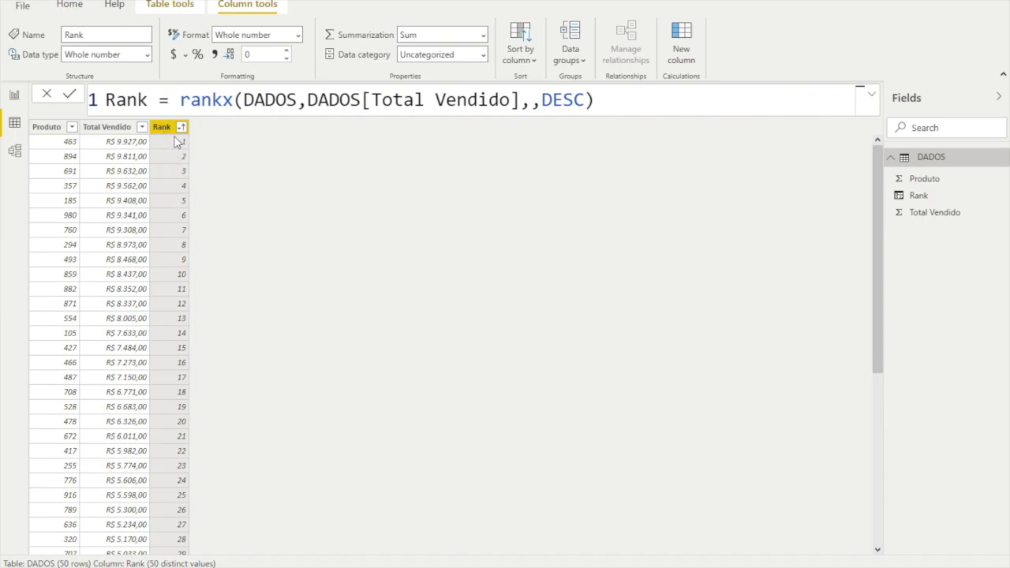
# Step: Set the order argument of the Rank formula back to ASC and commit it
pyautogui.moveTo(588, 100); pyautogui.dragTo(541, 100)
pyautogui.write('Asc')
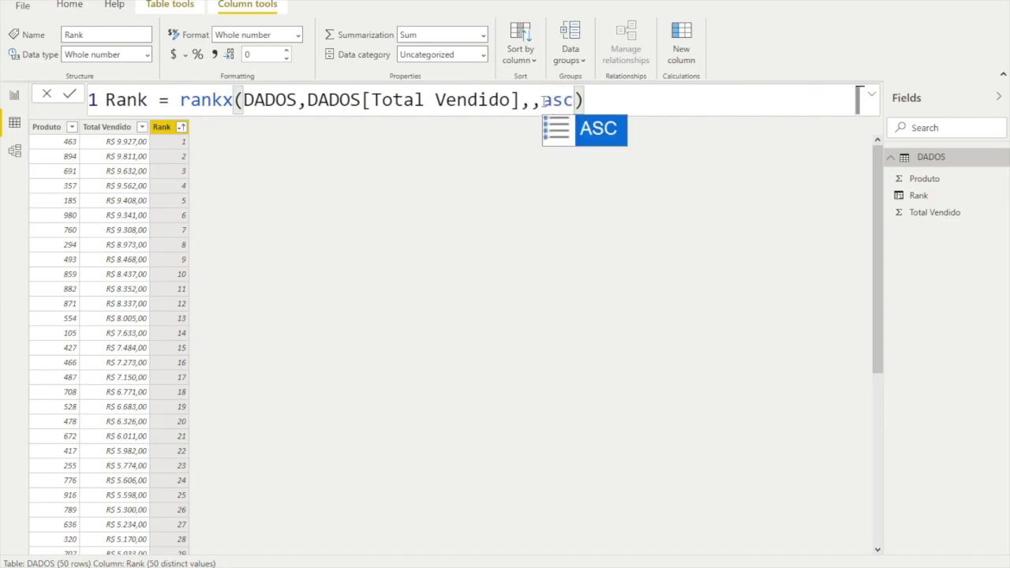
pyautogui.press('Tab')
pyautogui.press('Return')
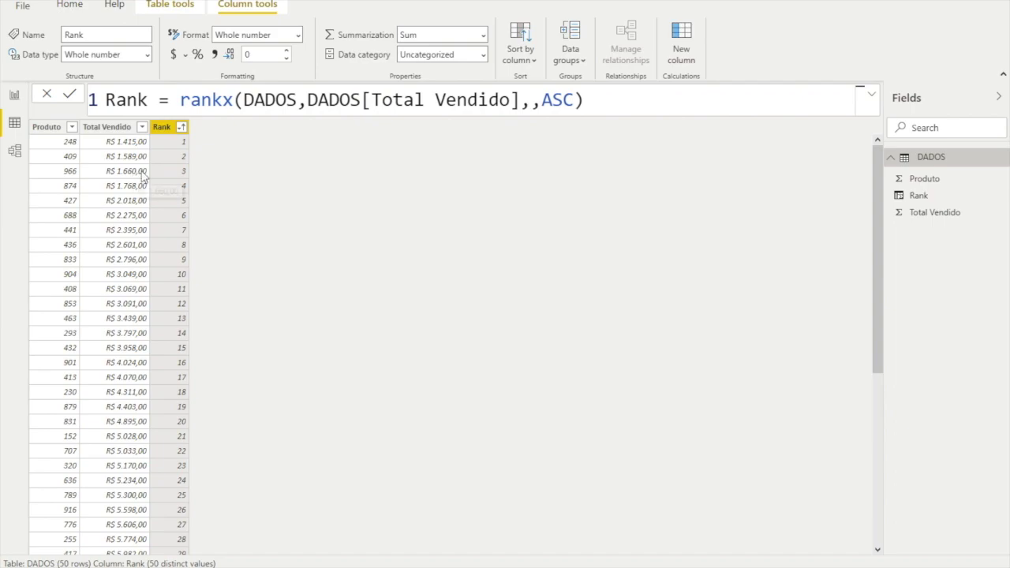
# Step: Add a new calculated column named Acumulado to the DADOS table and start its formula with the CALCULATE function
pyautogui.scroll(-5, 201, 491)
pyautogui.scroll(5, 210, 444)
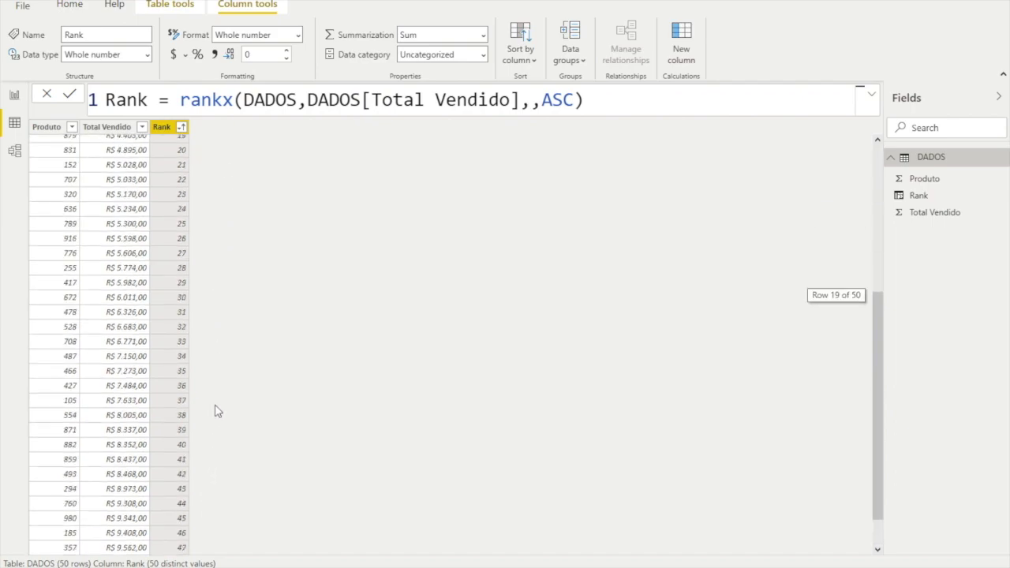
pyautogui.click(671, 52)
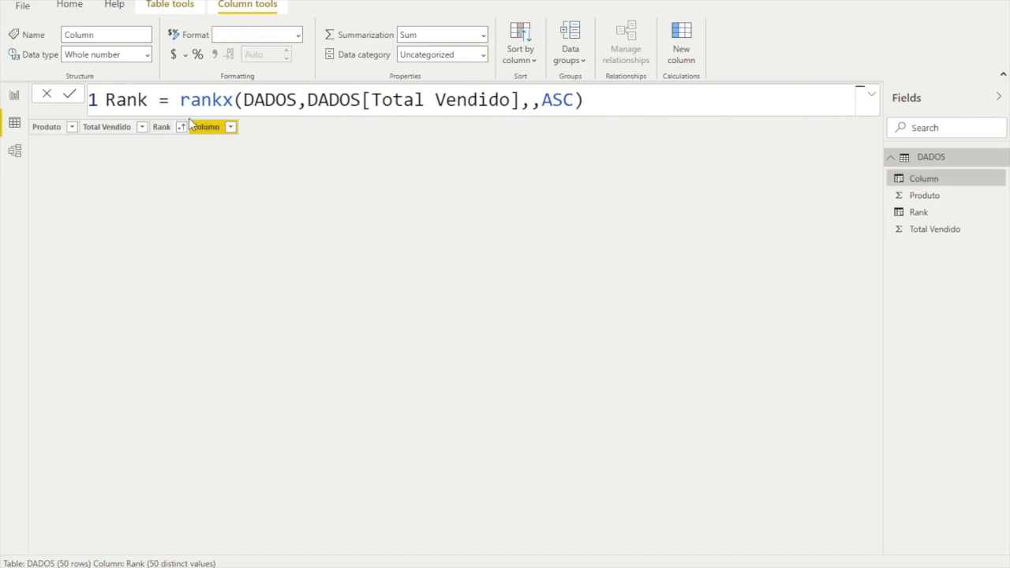
pyautogui.write('Ac')
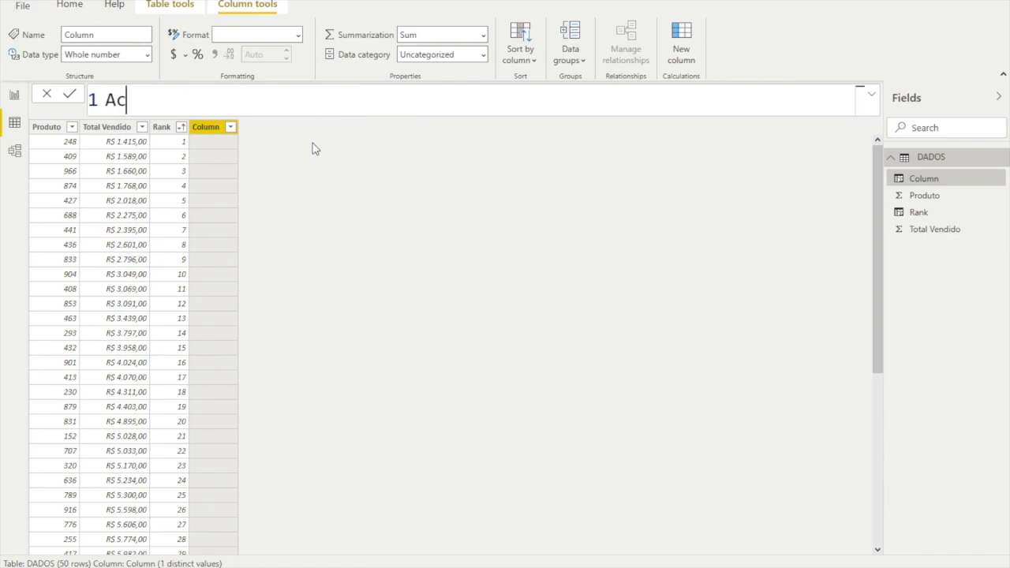
pyautogui.write('umulado = ')
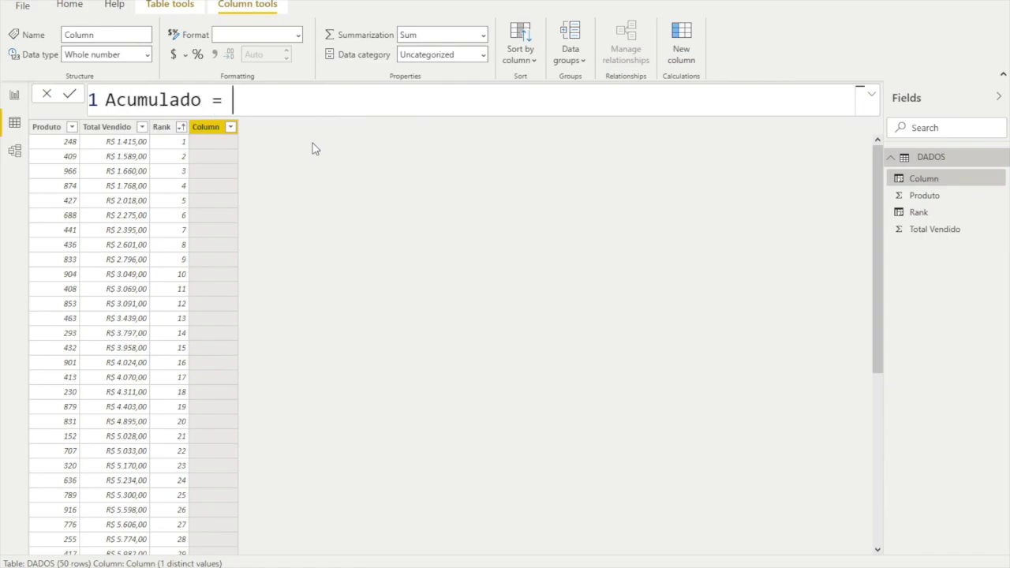
pyautogui.write('cal')
pyautogui.press('Tab')
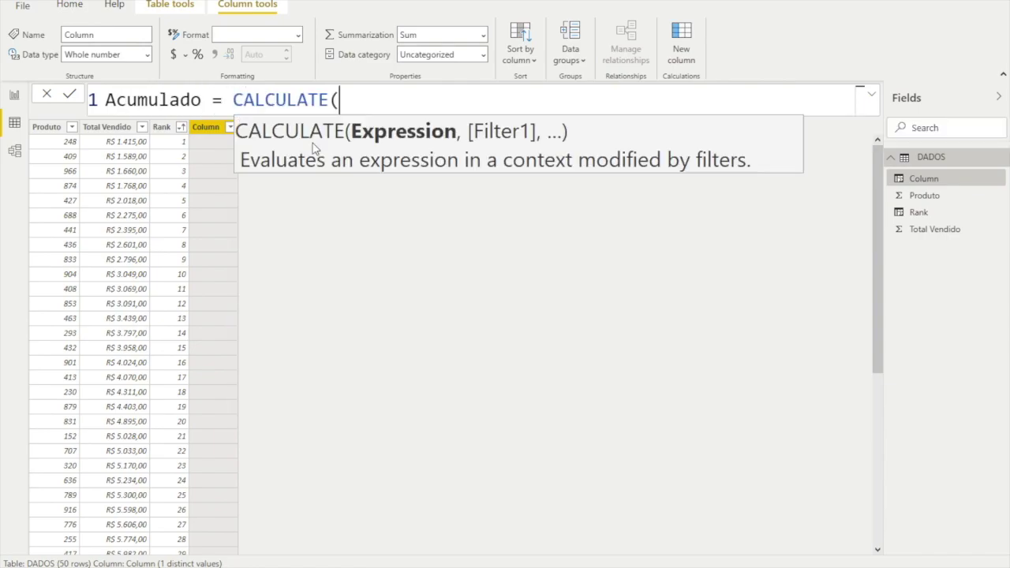
# Step: Enter SUM of DADOS[Total Vendido] as the expression argument of CALCULATE
pyautogui.write('sum')
pyautogui.press('Tab')
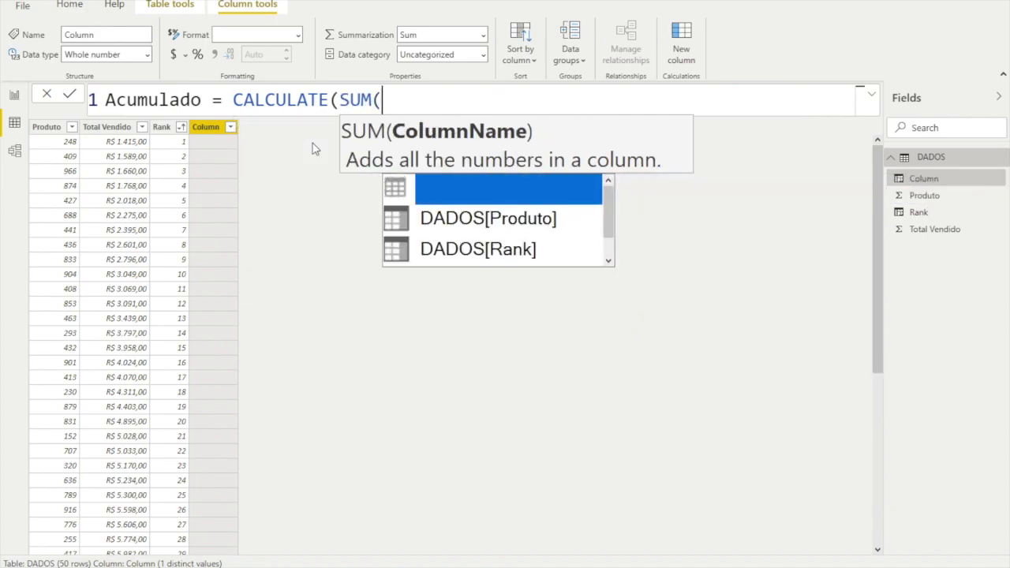
pyautogui.press('Down')
pyautogui.press('Down')
pyautogui.press('Down')
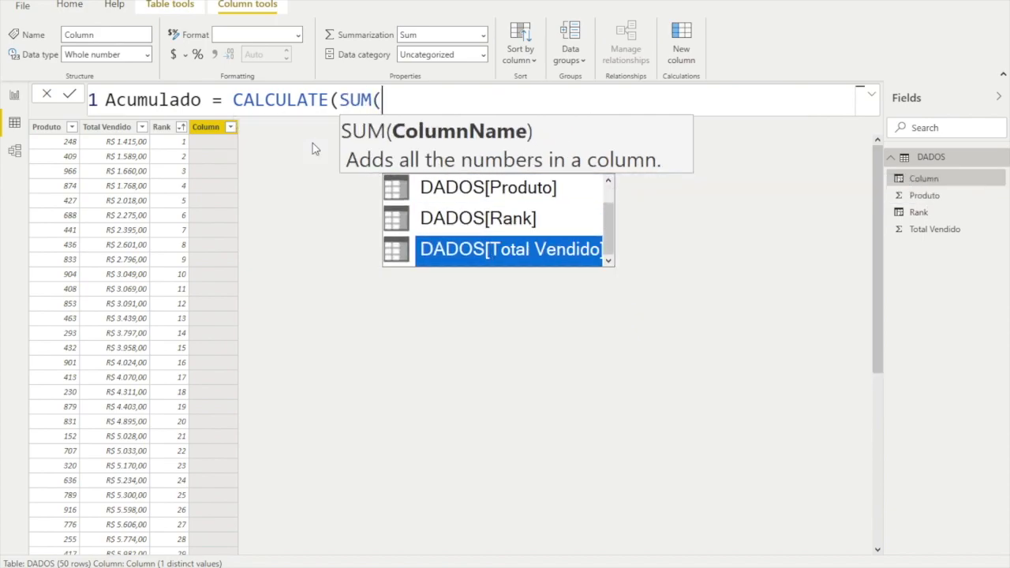
pyautogui.press('Tab')
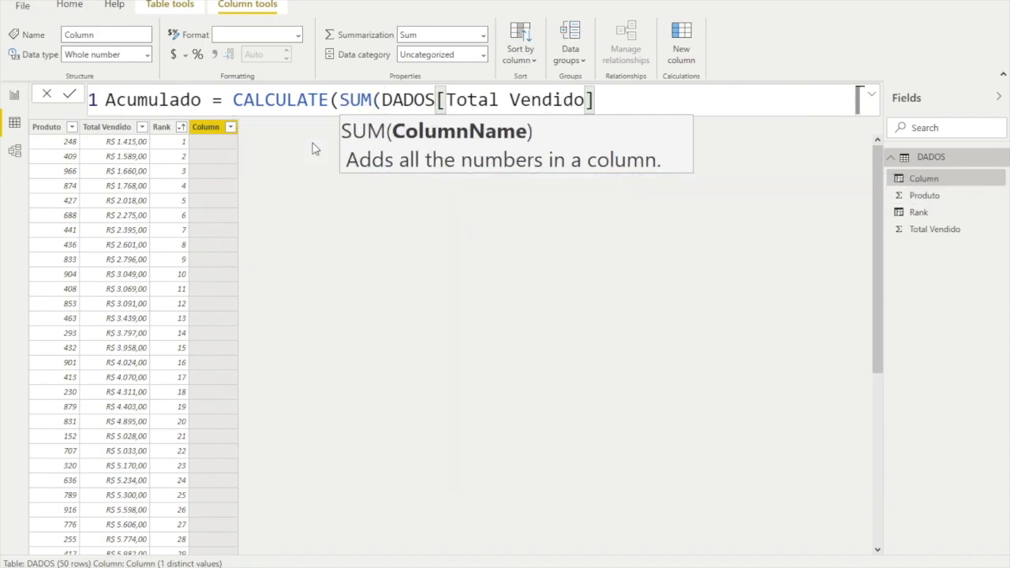
# Step: Add a TOPN filter to the CALCULATE formula with DADOS[Rank] as the N value and DADOS as the table
pyautogui.write('),top')
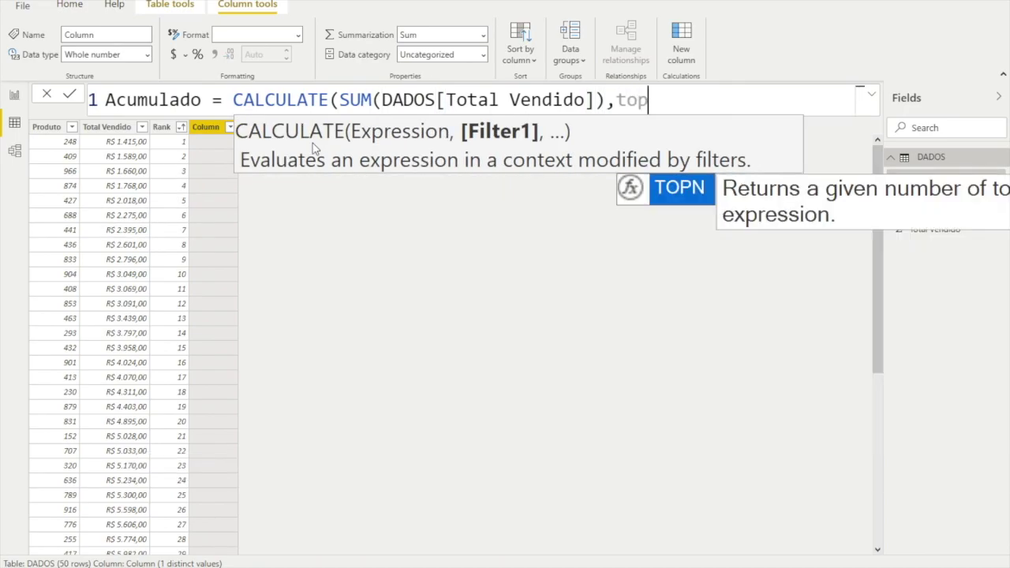
pyautogui.write('n')
pyautogui.press('Tab')
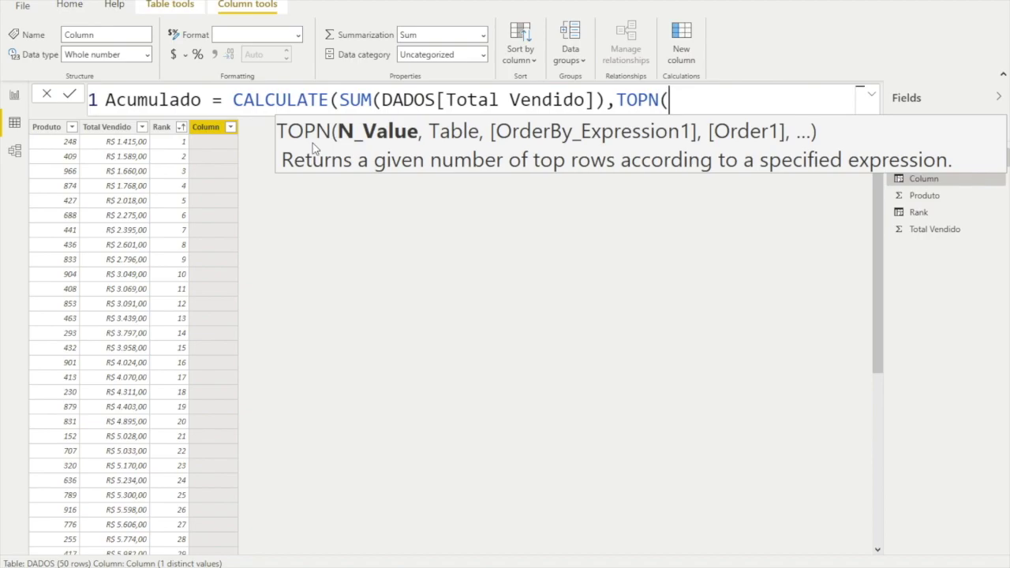
pyautogui.write('rank')
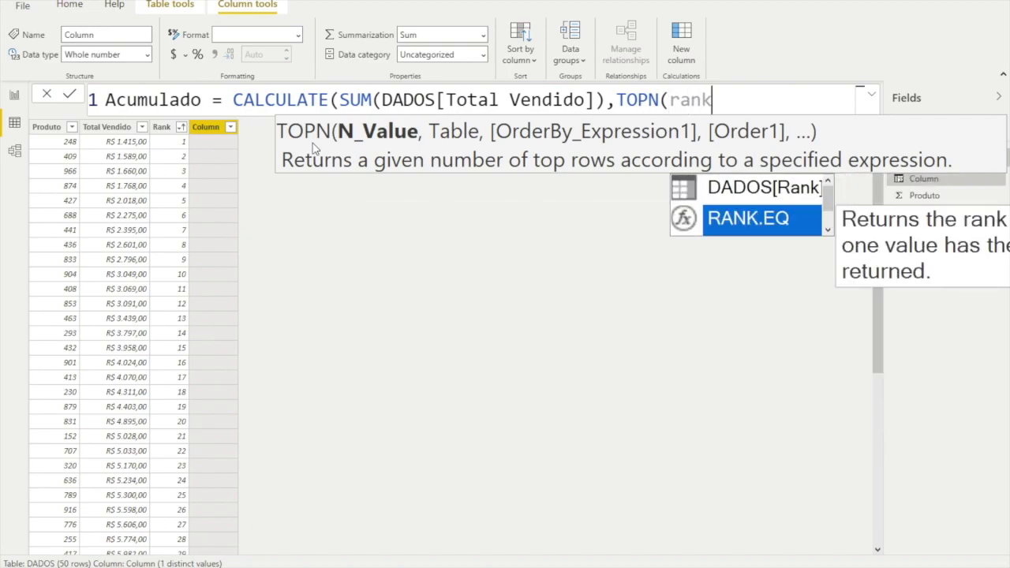
pyautogui.press('Up')
pyautogui.press('Tab')
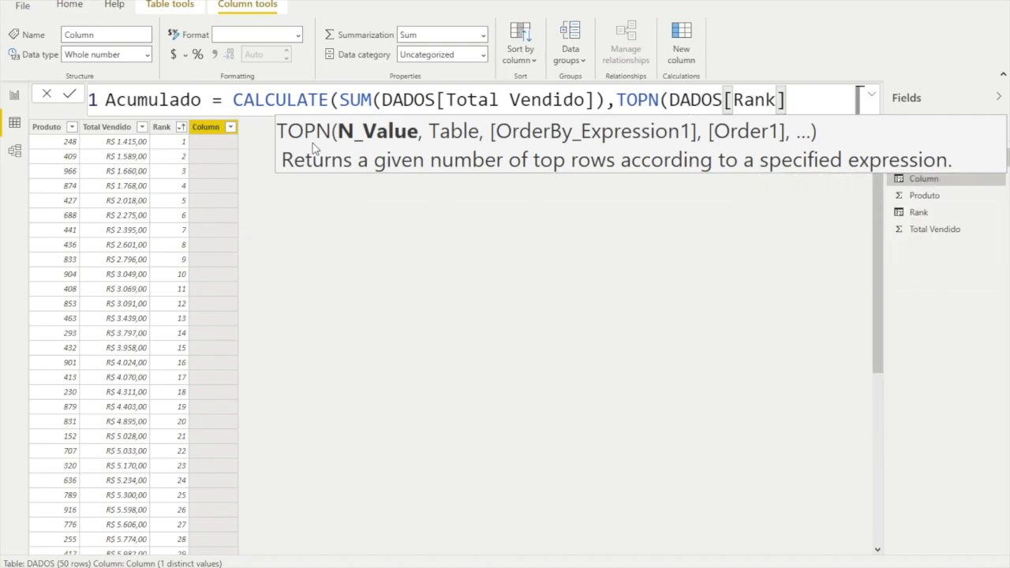
pyautogui.write(',dados')
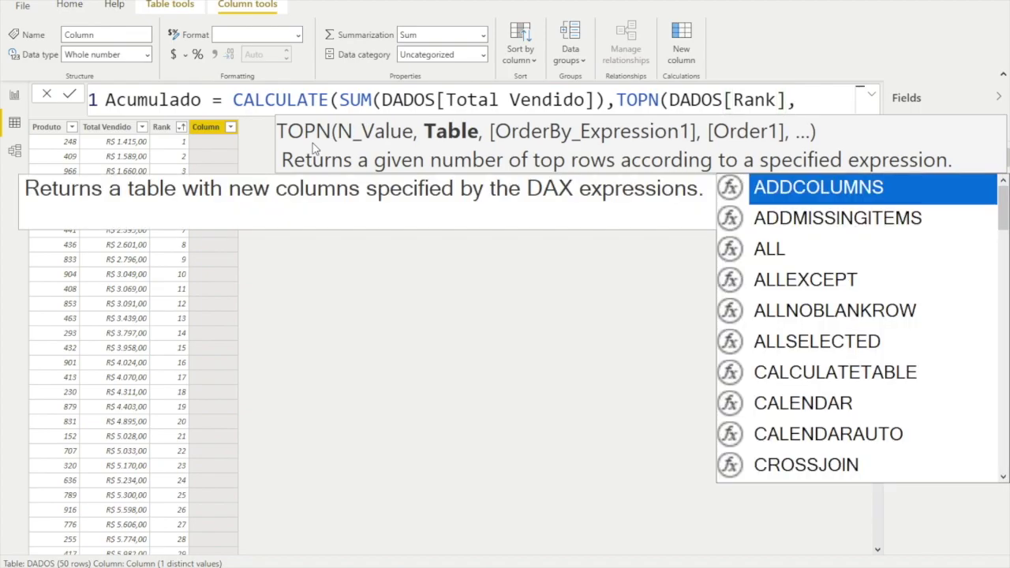
pyautogui.press('Tab')
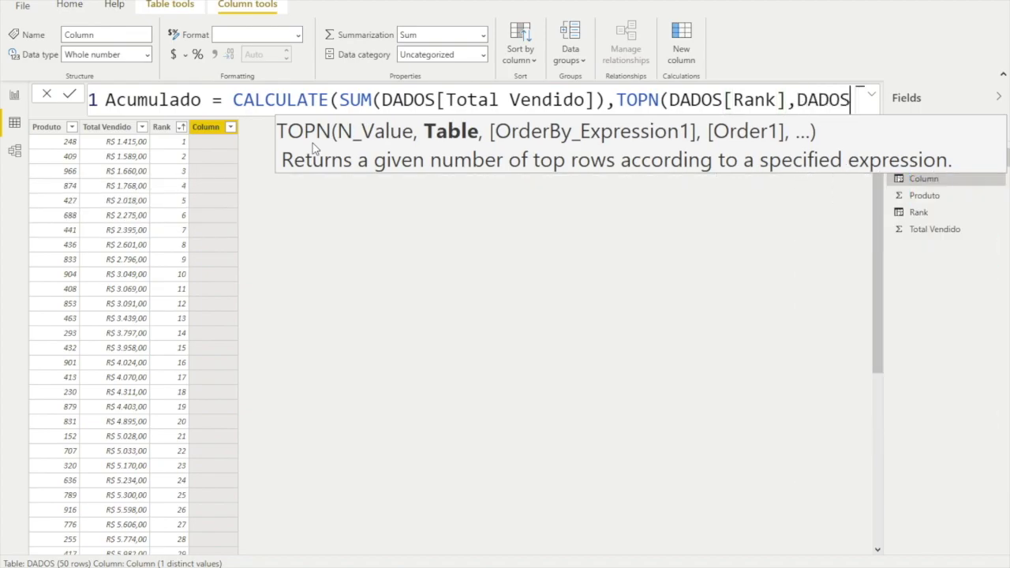
# Step: Order the TOPN rows by DADOS[Total Vendido] without an order argument, close both functions and commit the Acumulado formula
pyautogui.write(',')
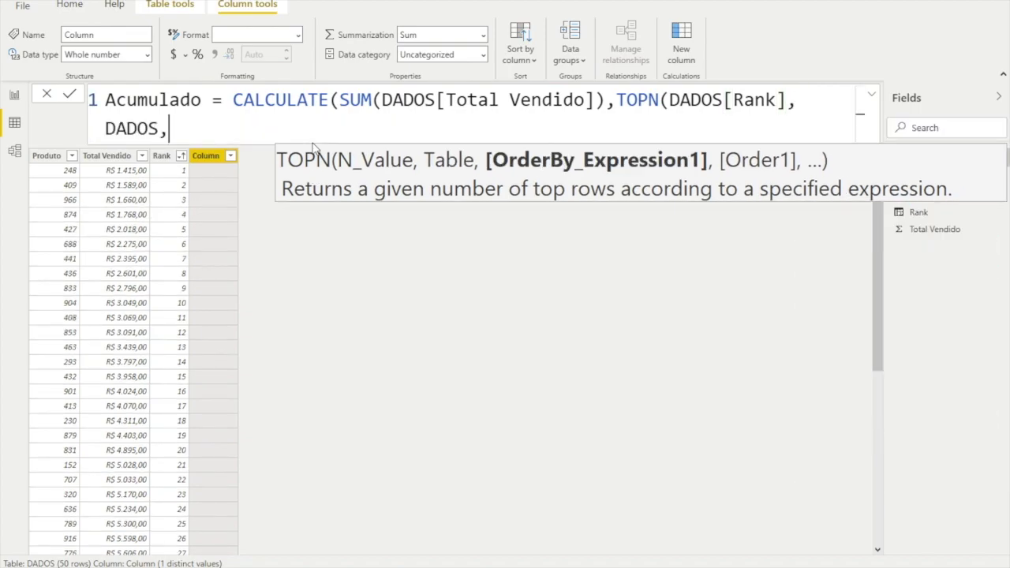
pyautogui.write('total')
pyautogui.press('Up')
pyautogui.press('Up')
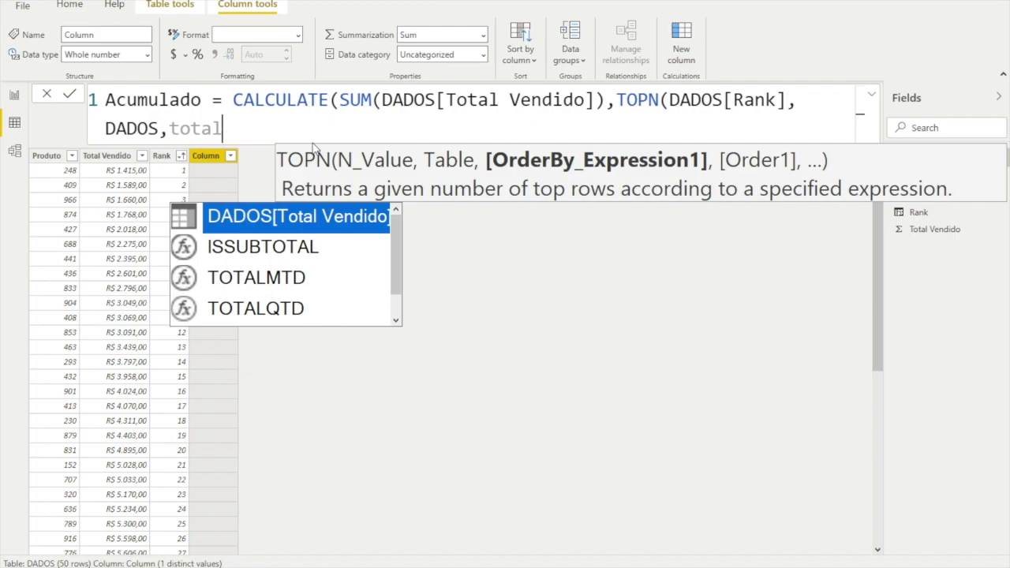
pyautogui.press('Tab')
pyautogui.write(',')
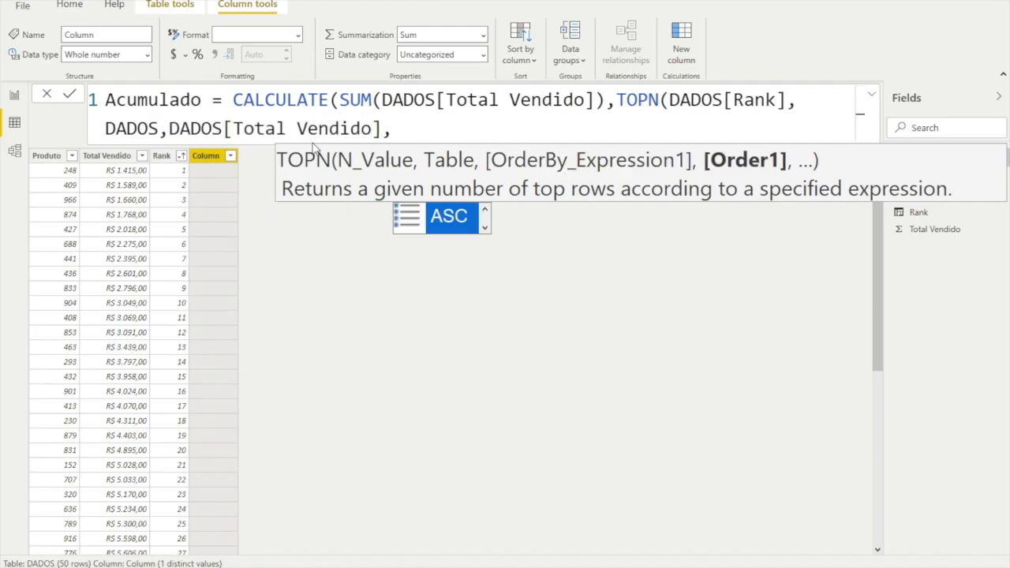
pyautogui.press('BackSpace')
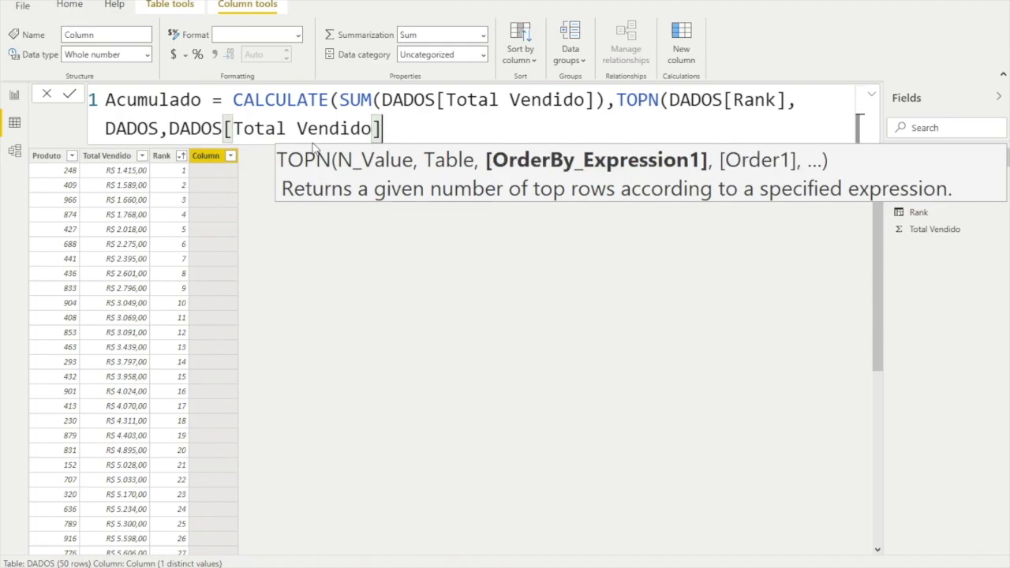
pyautogui.write('))')
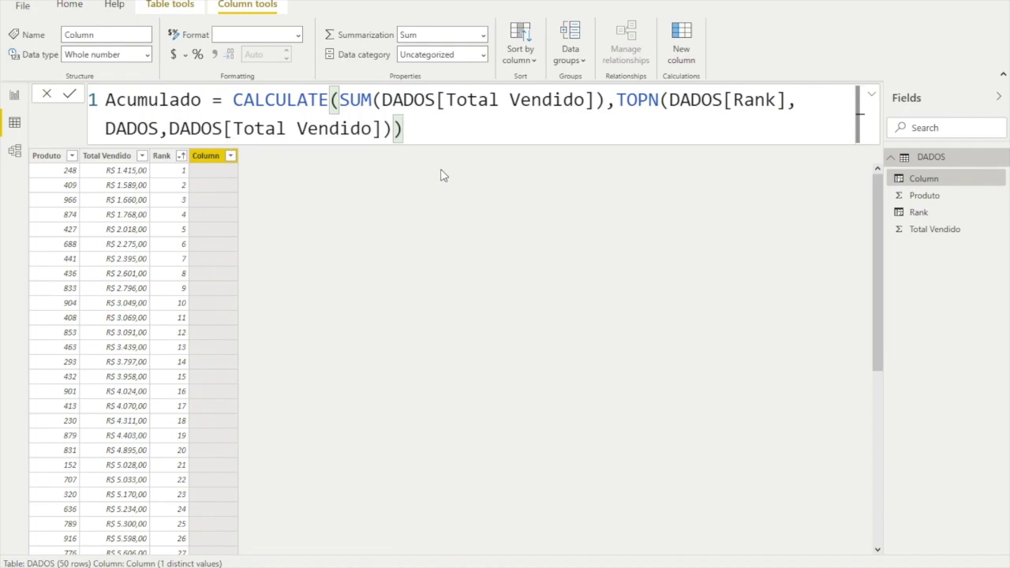
pyautogui.press('Return')
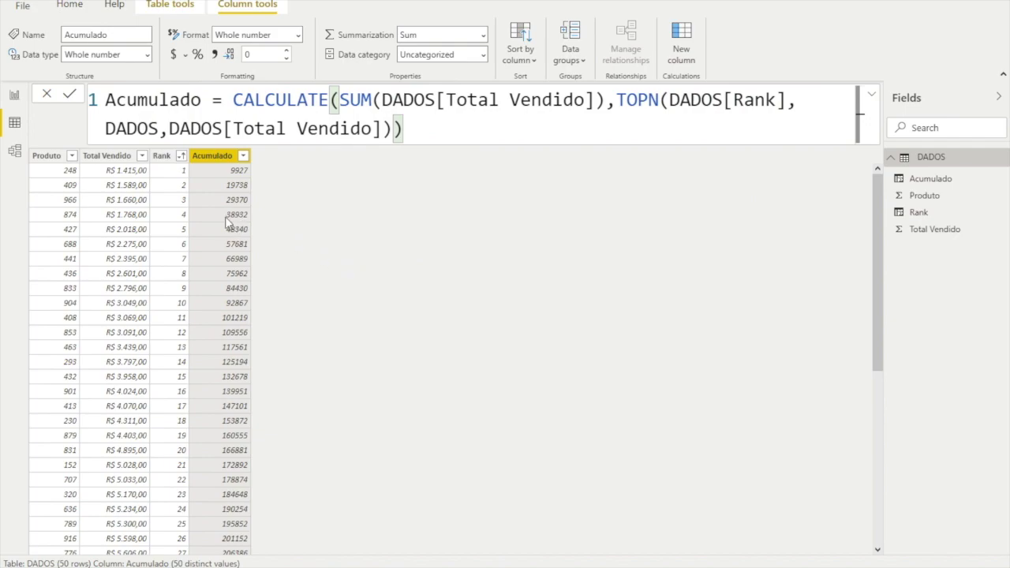
pyautogui.click(393, 129)
pyautogui.write(',as')
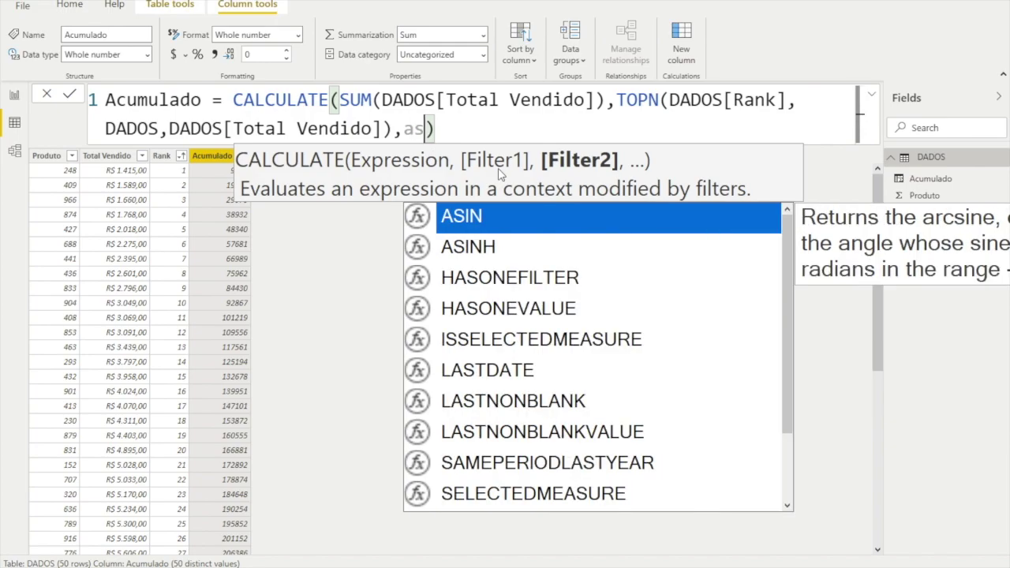
pyautogui.write('c')
pyautogui.press('BackSpace')
pyautogui.press('BackSpace')
pyautogui.press('BackSpace')
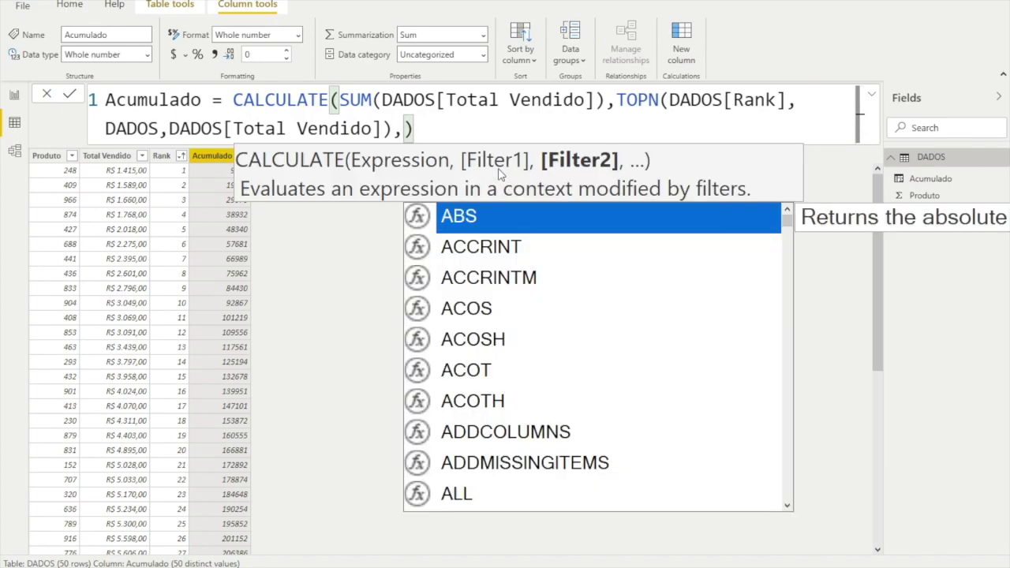
pyautogui.press('BackSpace')
# Step: Add ASC as the order argument inside TOPN in the Acumulado formula and commit it
pyautogui.press('Left')
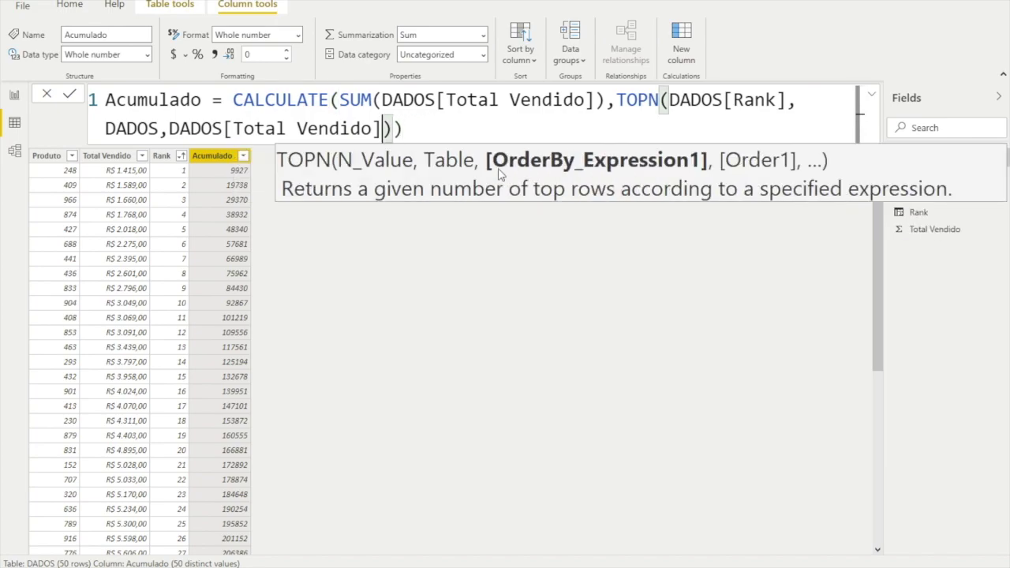
pyautogui.write(',as')
pyautogui.press('Tab')
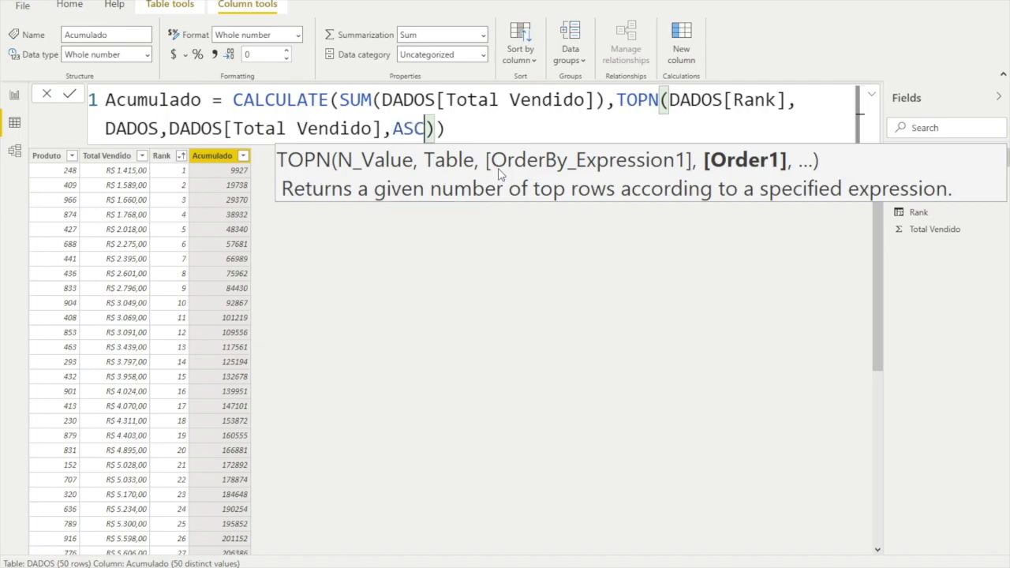
pyautogui.press('Right')
pyautogui.press('Right')
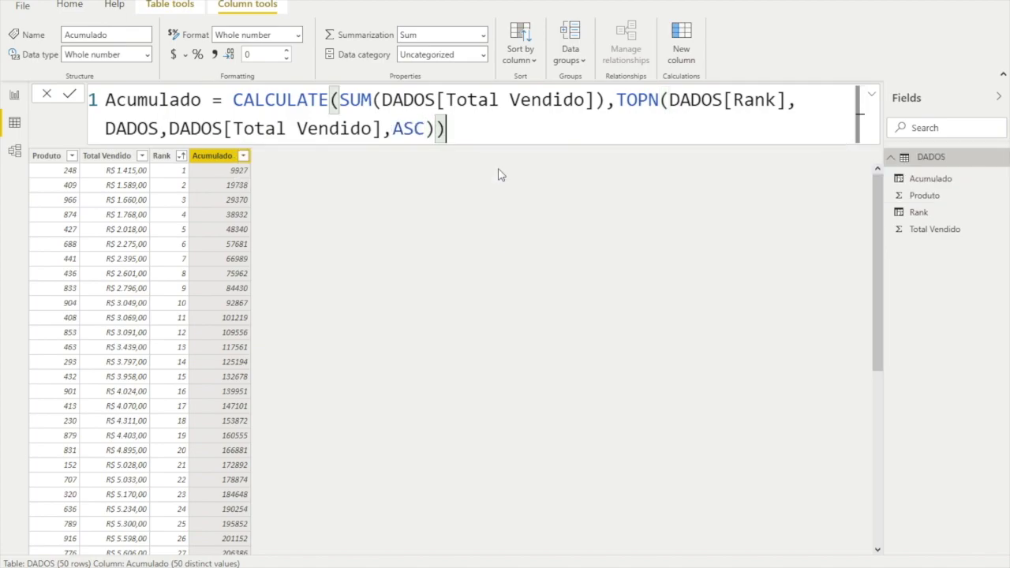
pyautogui.press('Return')
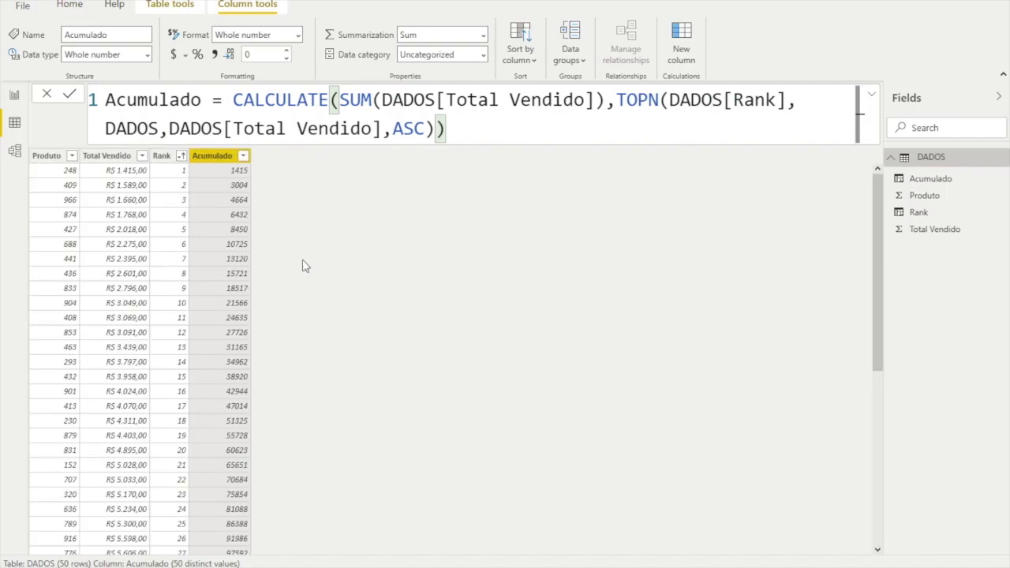
# Step: Format the Acumulado column as R$ Portuguese (Brazil) currency with 2 decimal places and review the accumulated values through the last row
pyautogui.click(298, 35)
pyautogui.click(268, 94)
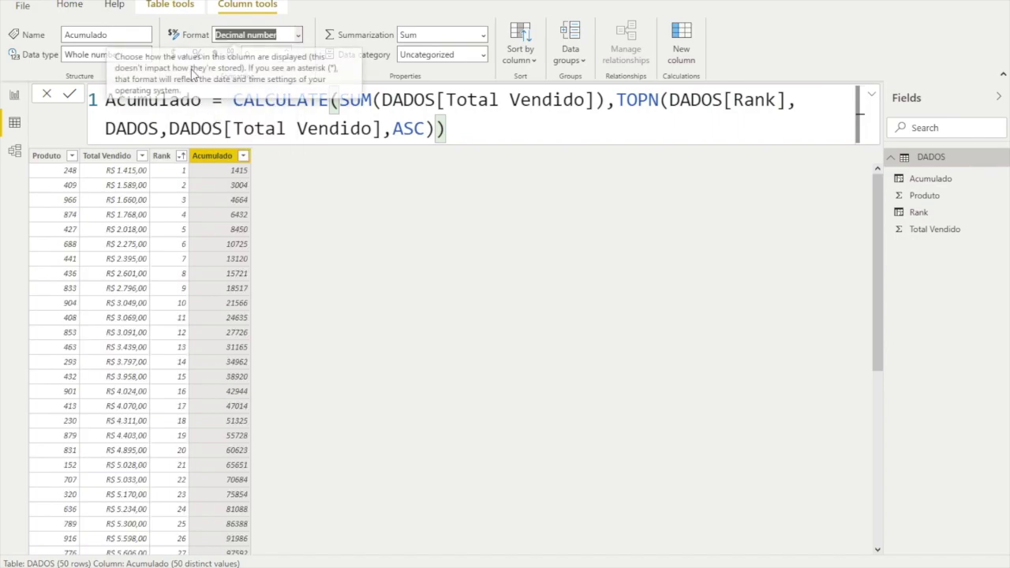
pyautogui.click(187, 56)
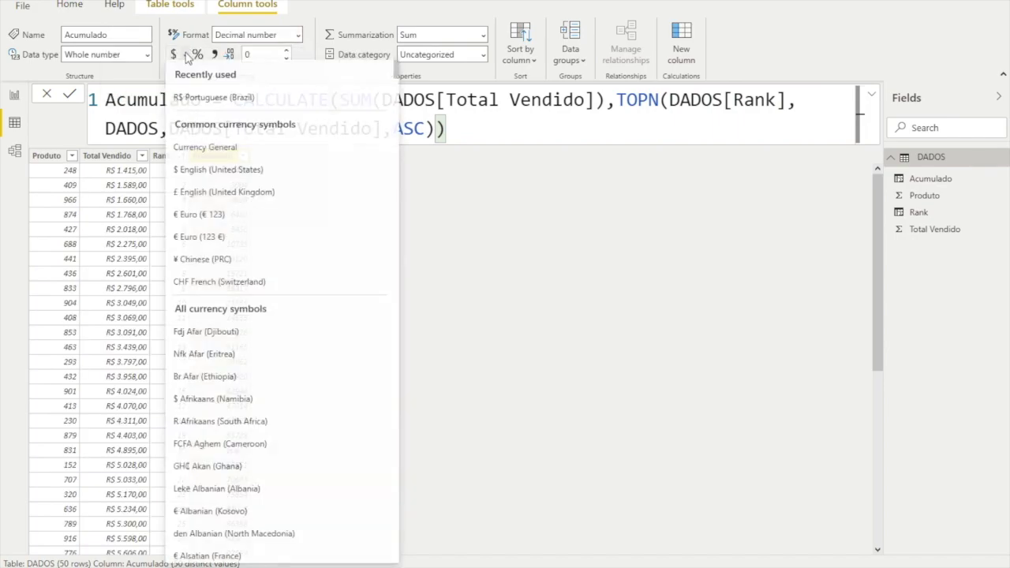
pyautogui.click(199, 100)
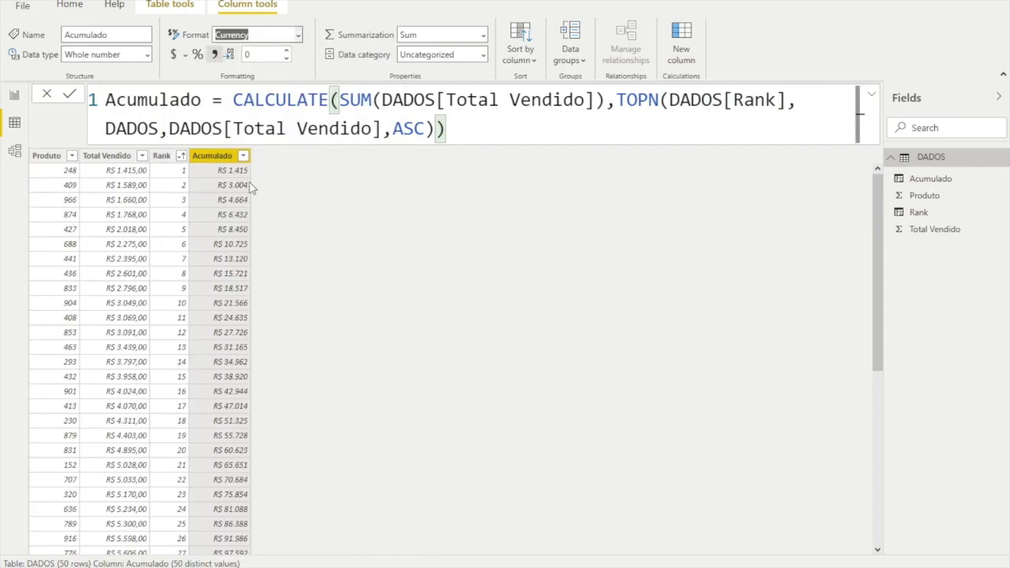
pyautogui.click(288, 50)
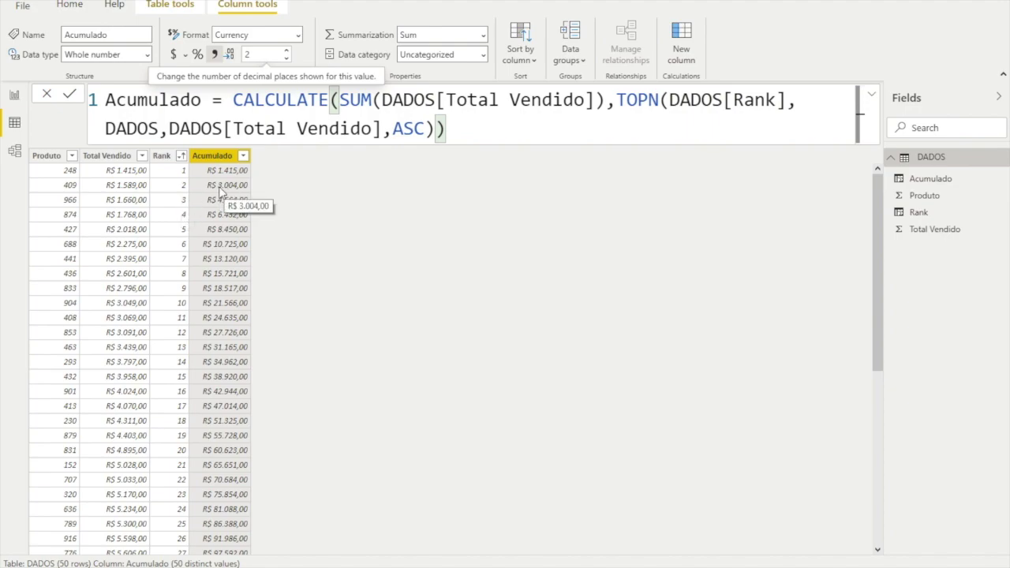
pyautogui.scroll(-1, 229, 235)
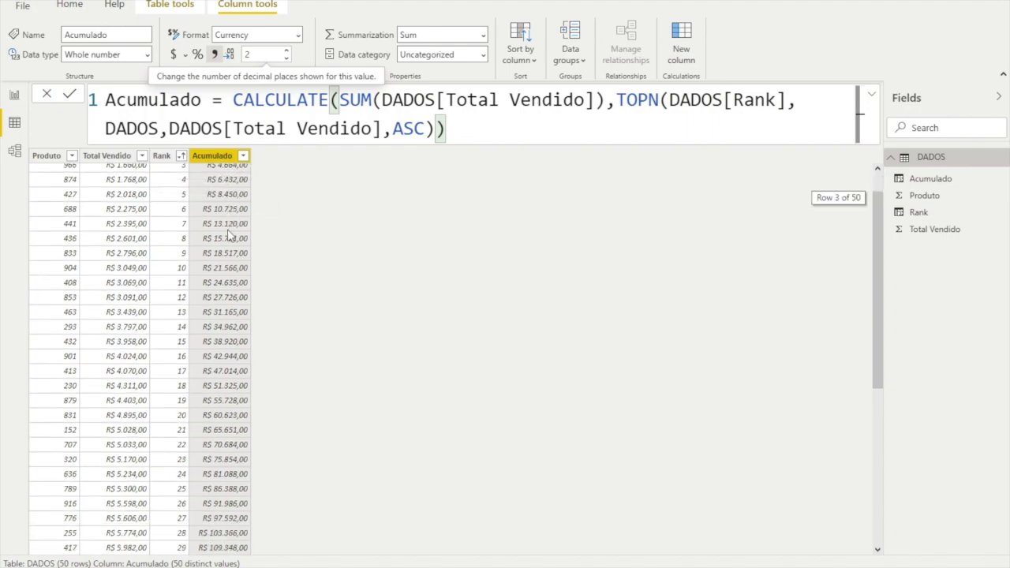
pyautogui.scroll(-7, 227, 235)
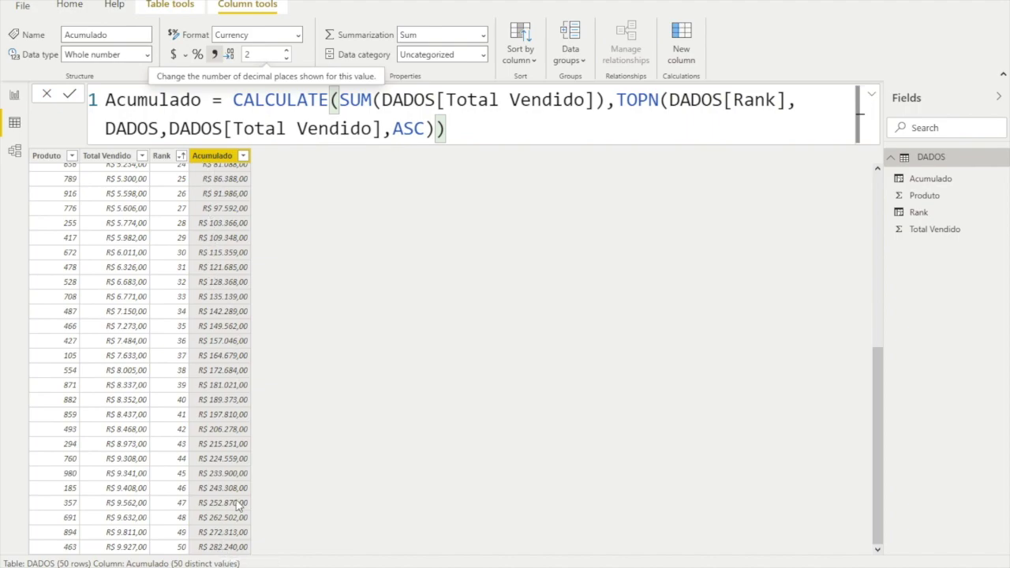
pyautogui.scroll(8, 230, 507)
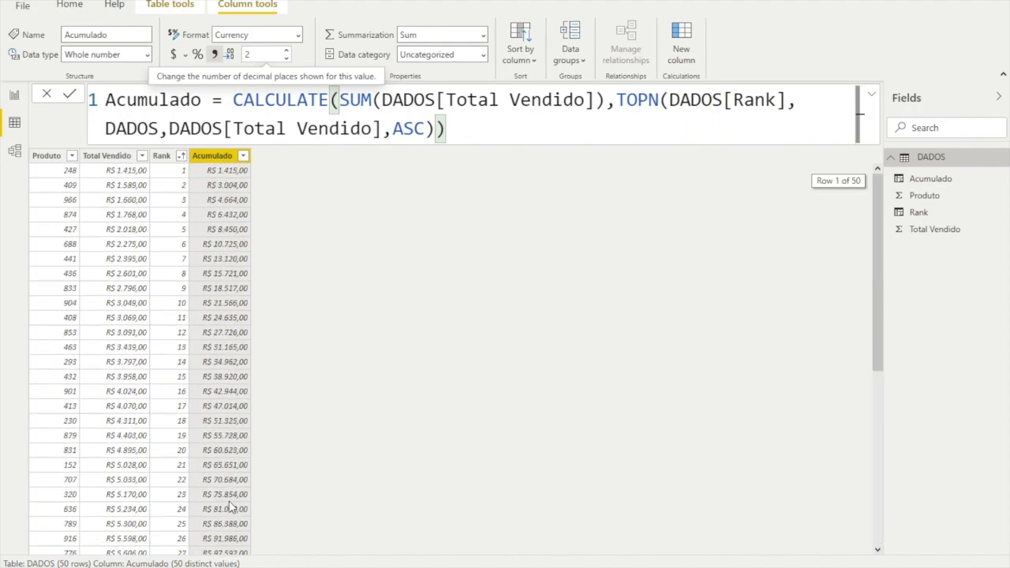
# Step: Replace DADOS[Rank] inside TOPN in the Acumulado formula with the RANKX expression copied from the Rank column and commit it
pyautogui.click(162, 156)
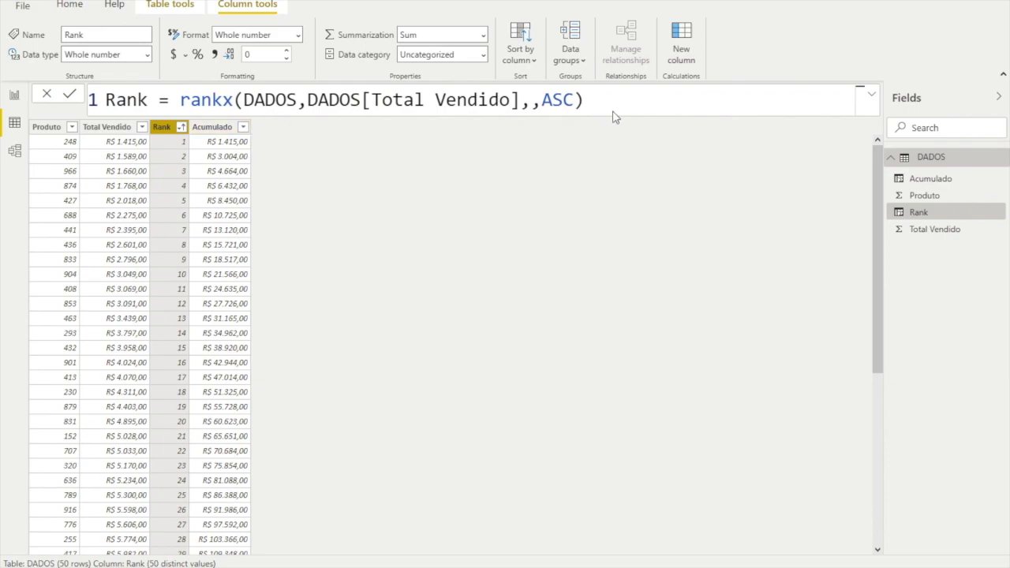
pyautogui.moveTo(596, 98); pyautogui.dragTo(184, 96)
pyautogui.hotkey('ctrl', 'c')
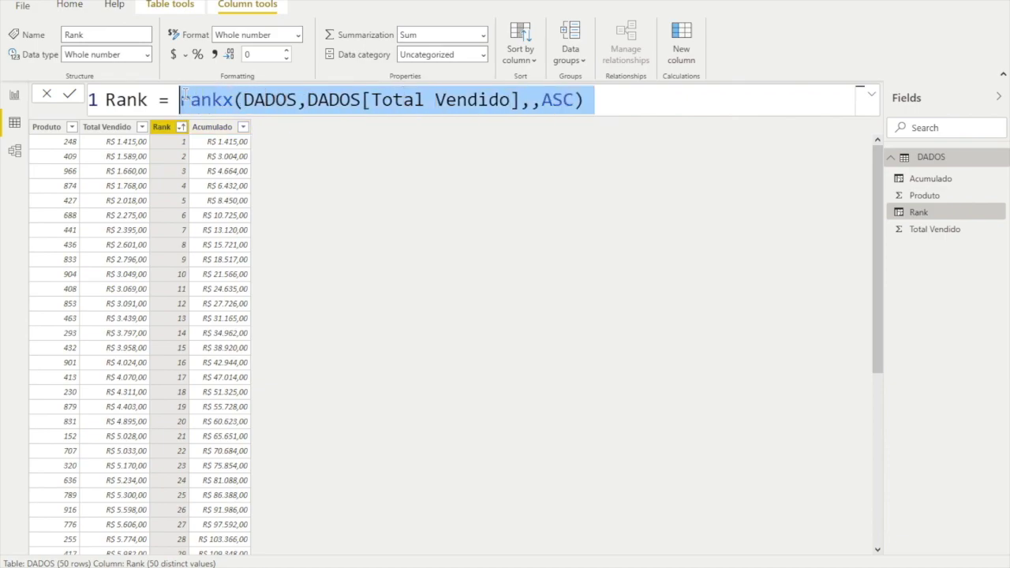
pyautogui.click(213, 127)
pyautogui.click(566, 113)
pyautogui.moveTo(669, 101); pyautogui.dragTo(783, 101)
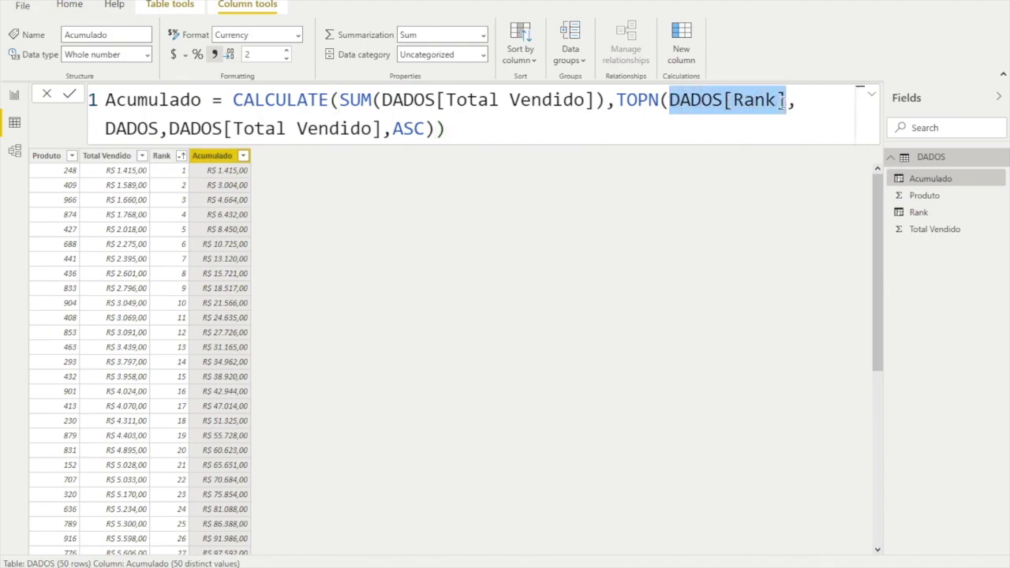
pyautogui.hotkey('ctrl', 'v')
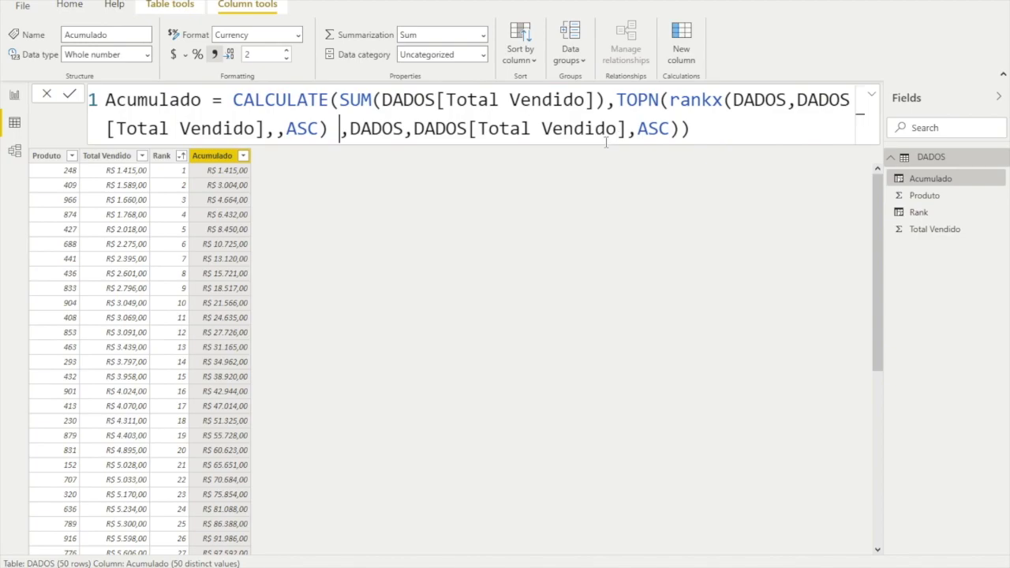
pyautogui.click(710, 129)
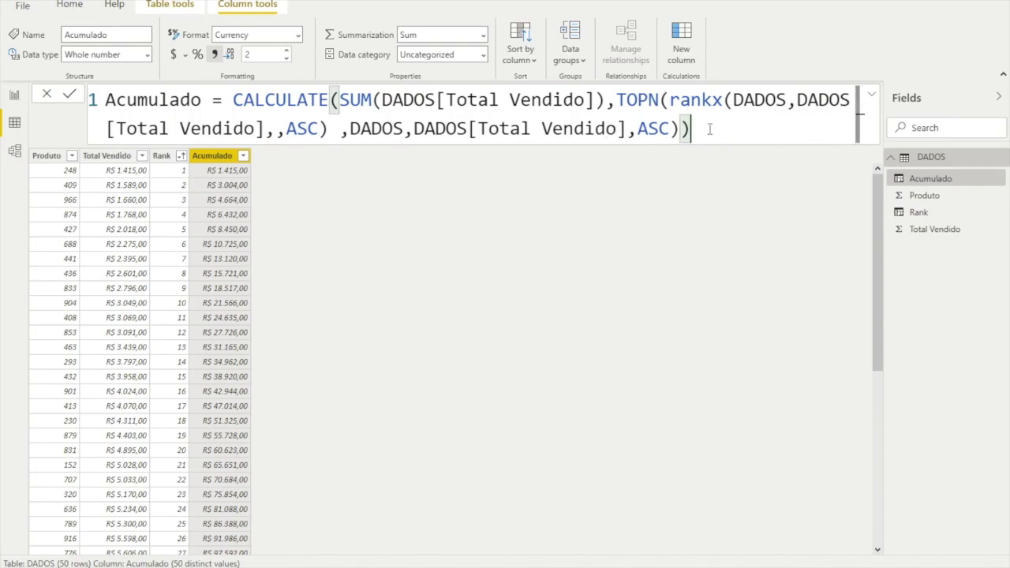
pyautogui.press('Return')
# Step: Delete the Rank column from the DADOS table and confirm the deletion
pyautogui.click(164, 158)
pyautogui.rightClick(162, 127)
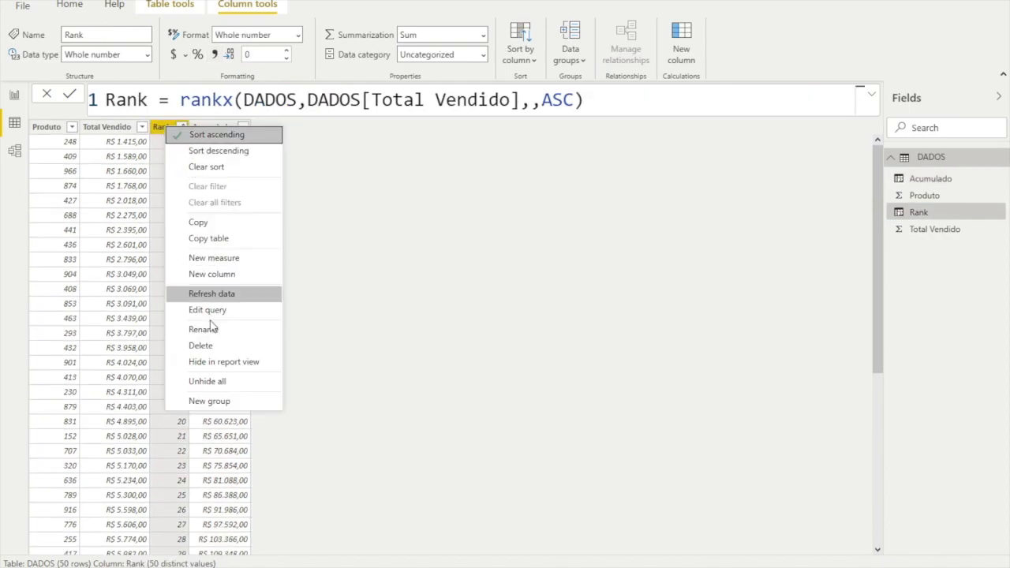
pyautogui.click(203, 345)
pyautogui.click(572, 301)
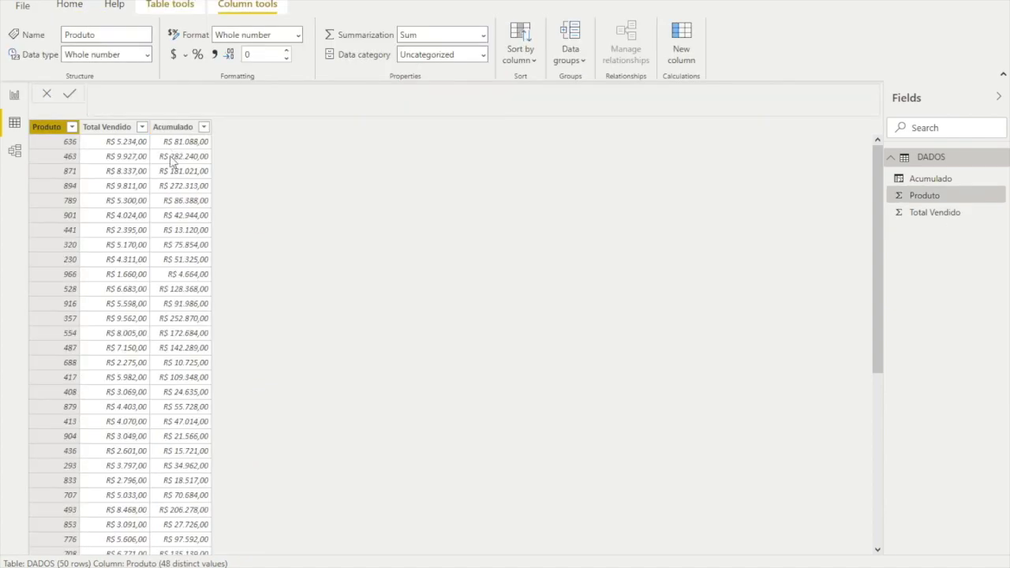
# Step: Sort the table by Acumulado in ascending order and review the accumulated values through the last row
pyautogui.scroll(-5, 166, 185)
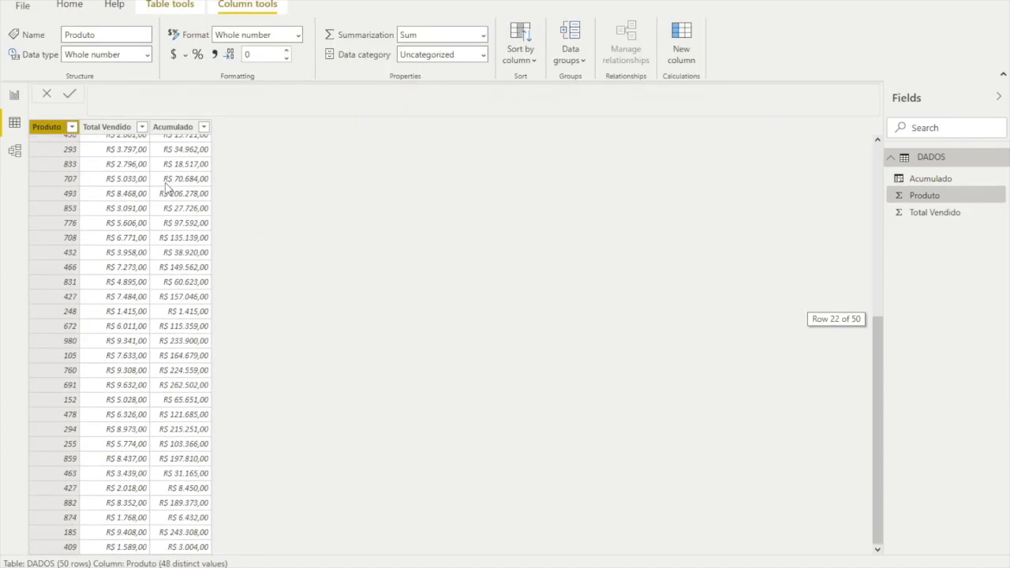
pyautogui.scroll(5, 167, 187)
pyautogui.click(203, 127)
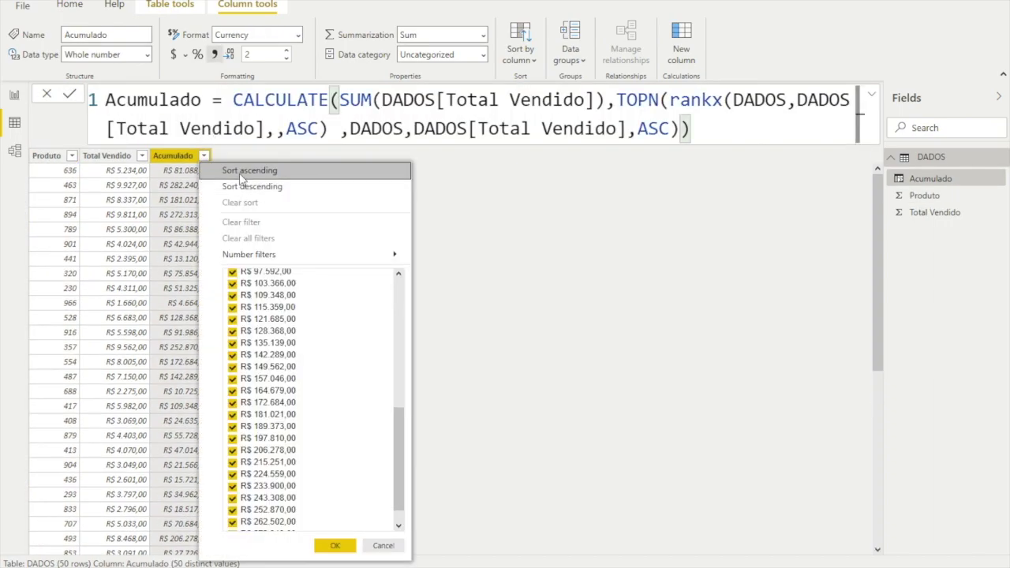
pyautogui.click(239, 172)
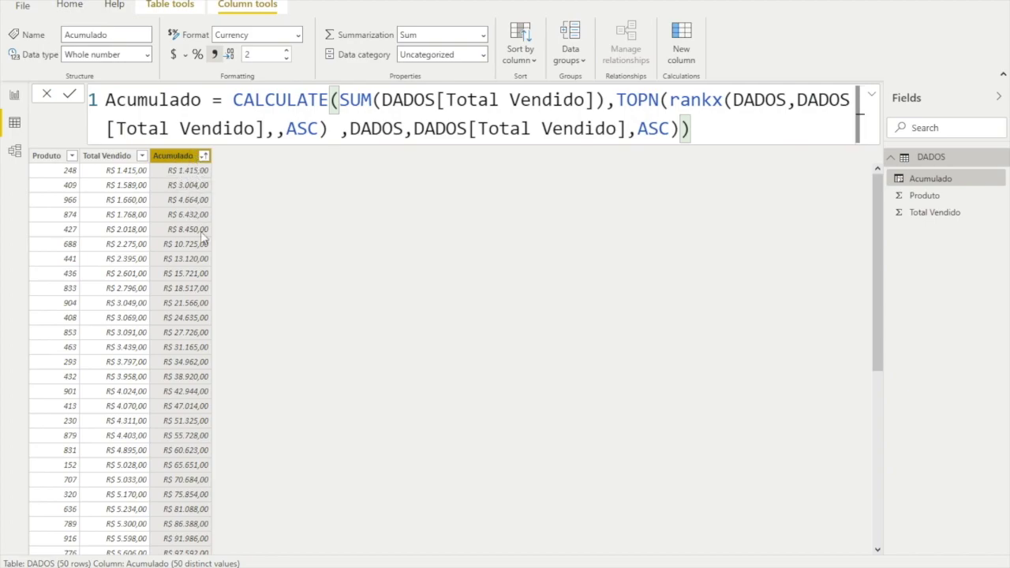
pyautogui.scroll(-5, 206, 269)
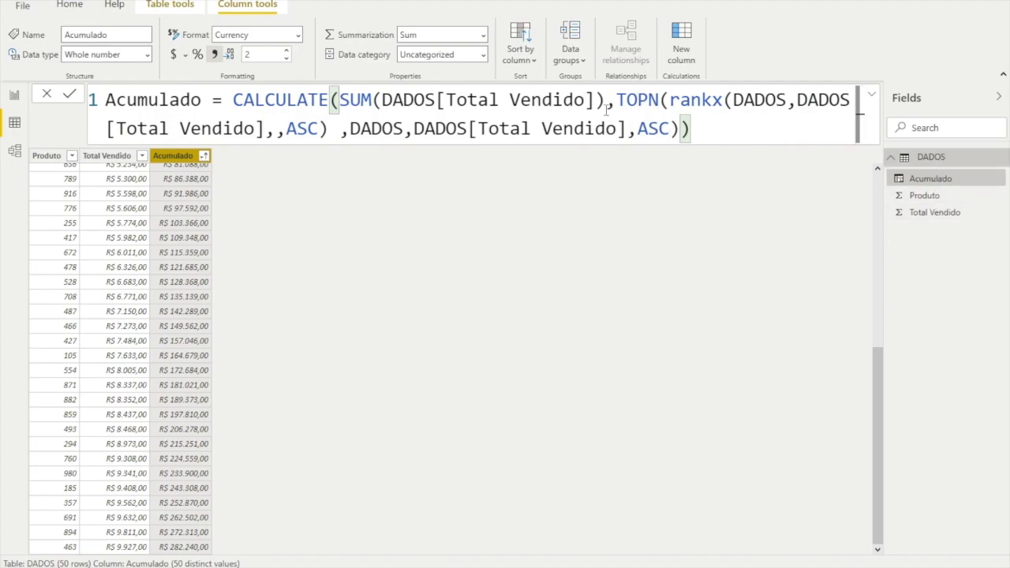
# Step: Create a measure TotalVendas = SUM(DADOS[Total Vendido]) in the DADOS table, reusing the SUM expression copied from the Acumulado formula
pyautogui.moveTo(341, 100); pyautogui.dragTo(606, 99)
pyautogui.hotkey('ctrl', 'c')
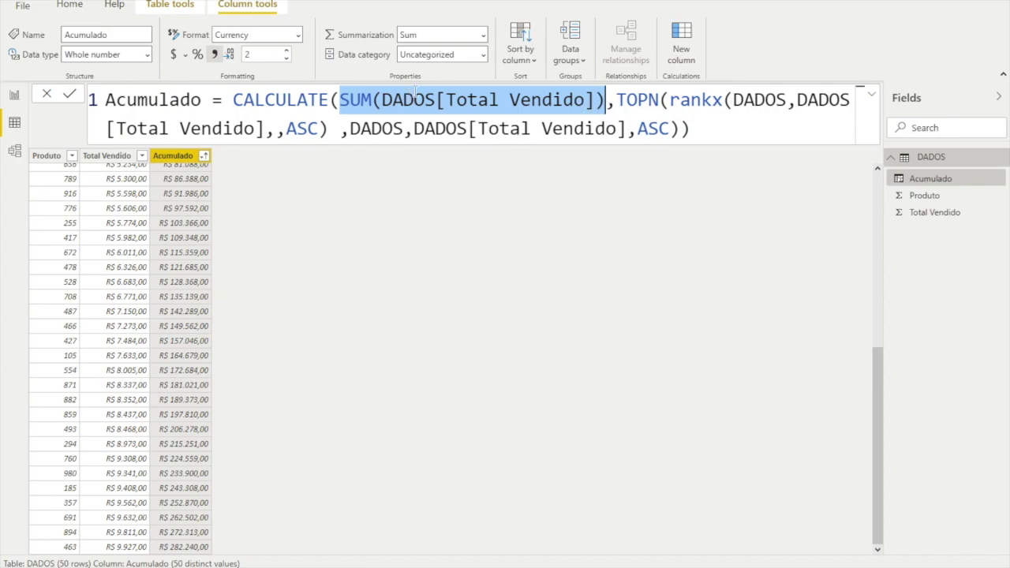
pyautogui.rightClick(932, 160)
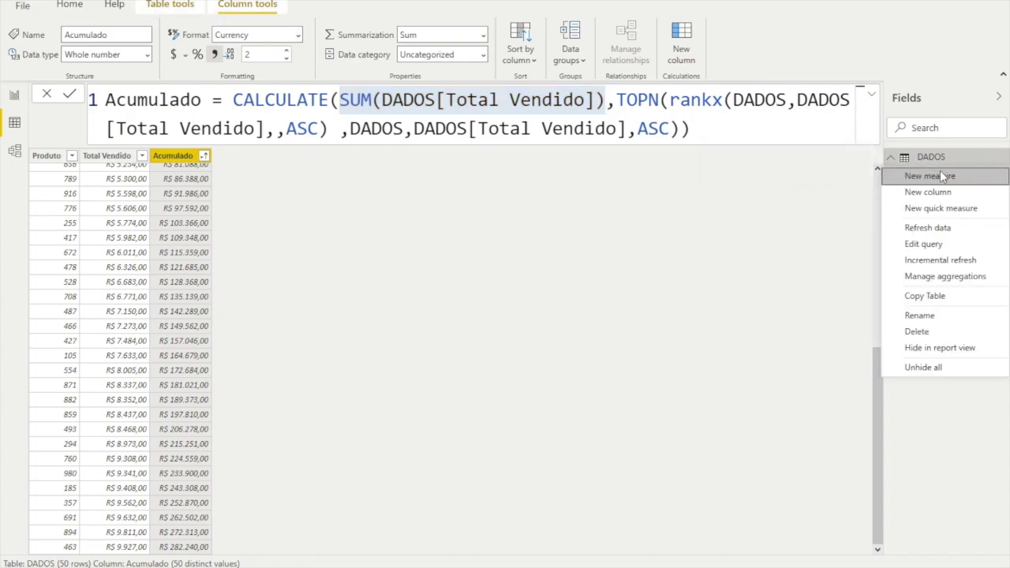
pyautogui.click(939, 179)
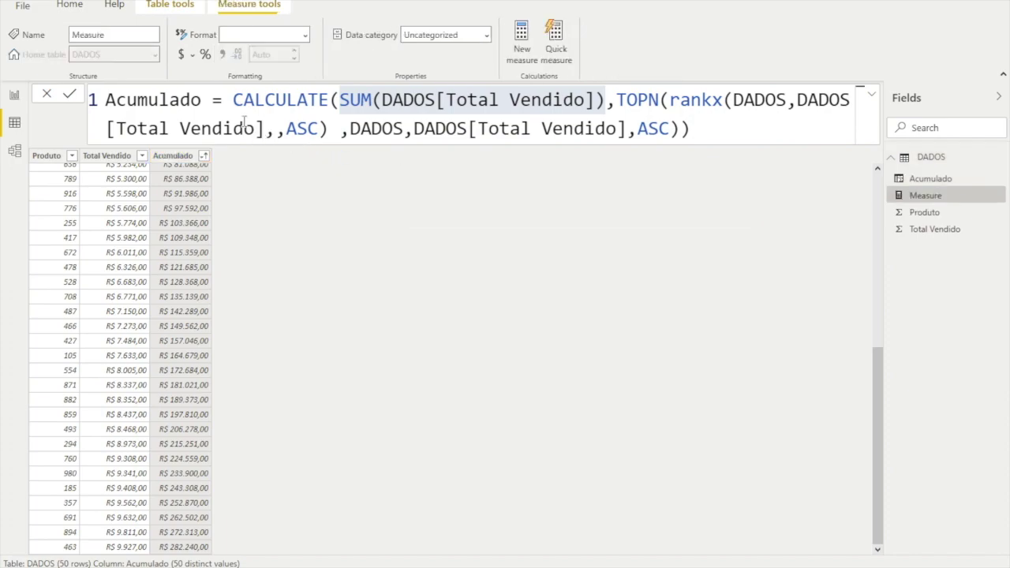
pyautogui.write('TotalB')
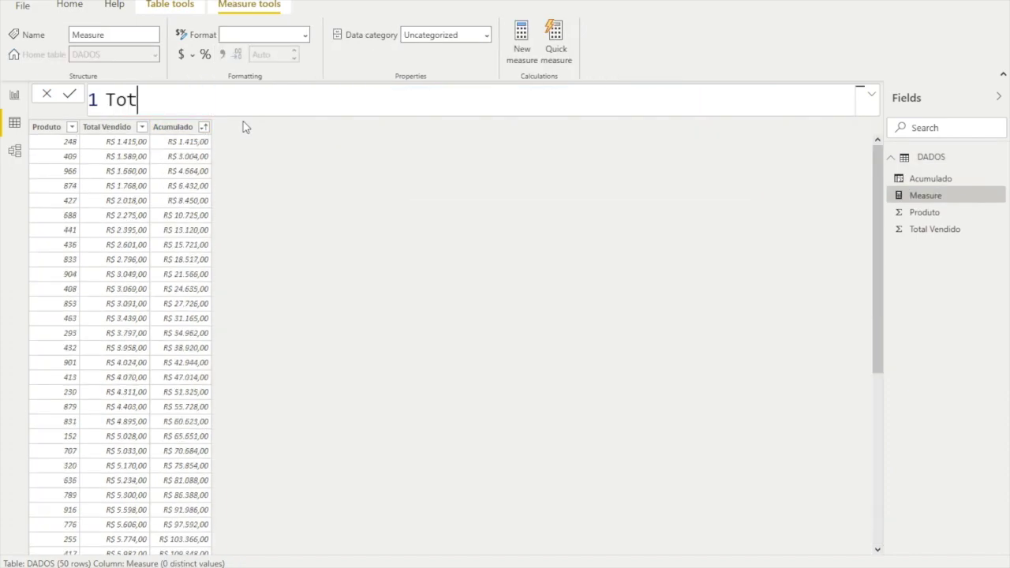
pyautogui.press('BackSpace')
pyautogui.write('Vendas =')
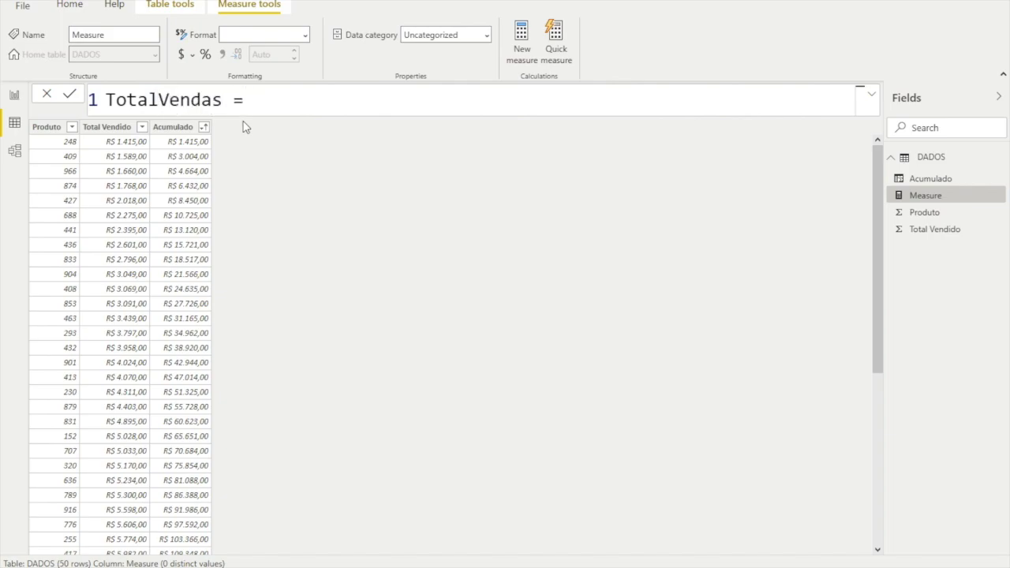
pyautogui.hotkey('ctrl', 'v')
pyautogui.press('Return')
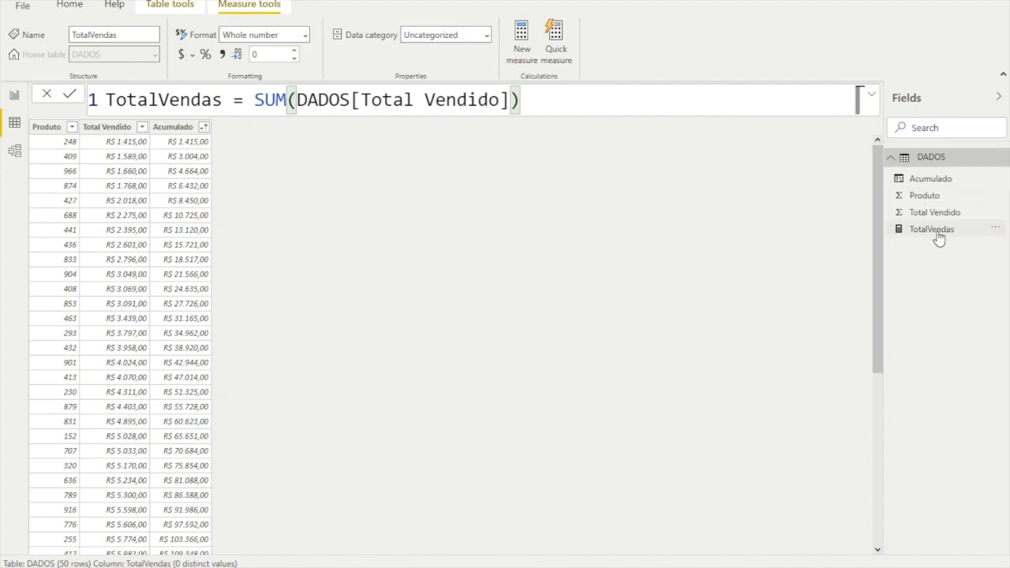
# Step: Format the TotalVendas measure as currency with 2 decimal places
pyautogui.click(936, 231)
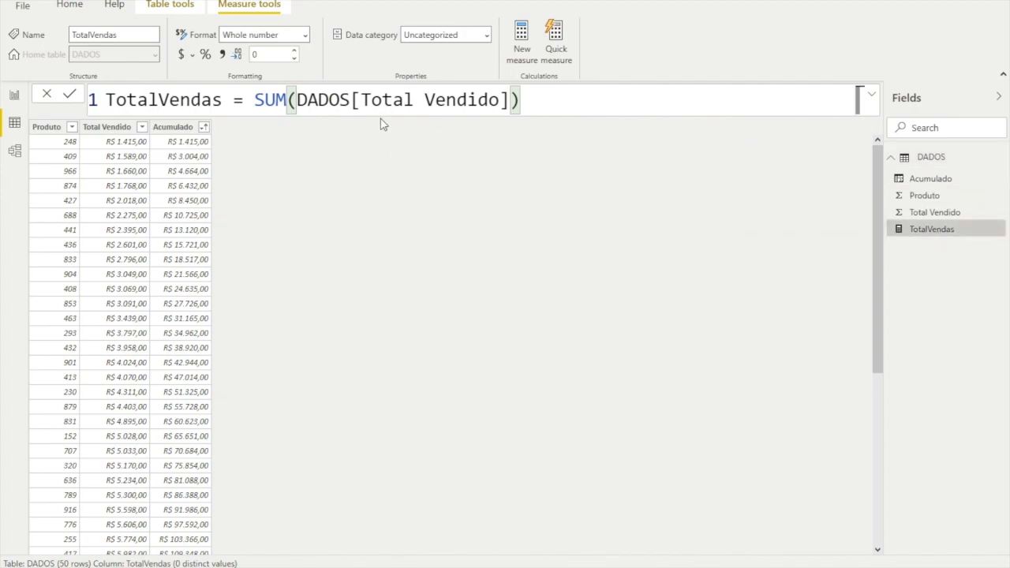
pyautogui.click(305, 35)
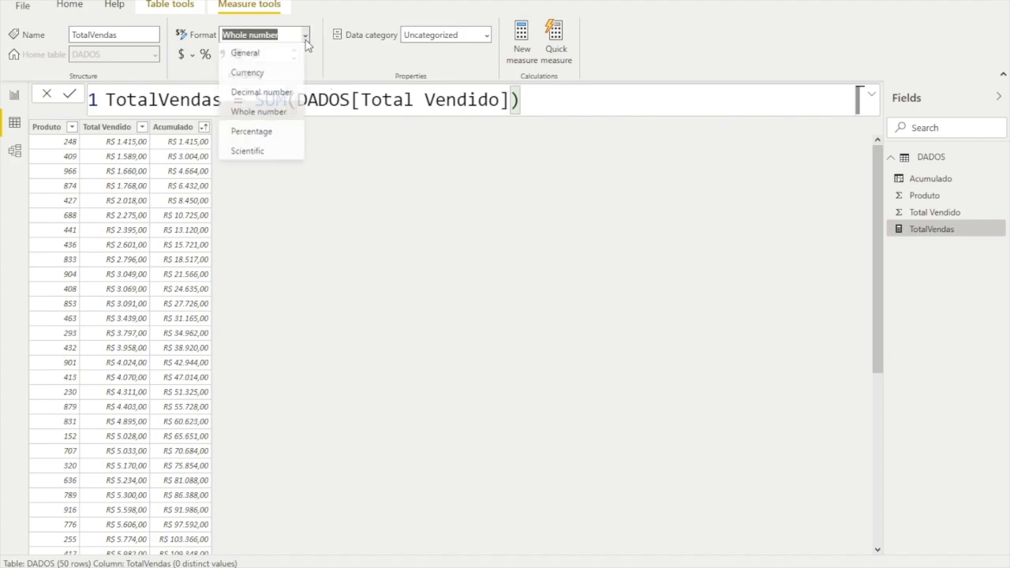
pyautogui.click(273, 93)
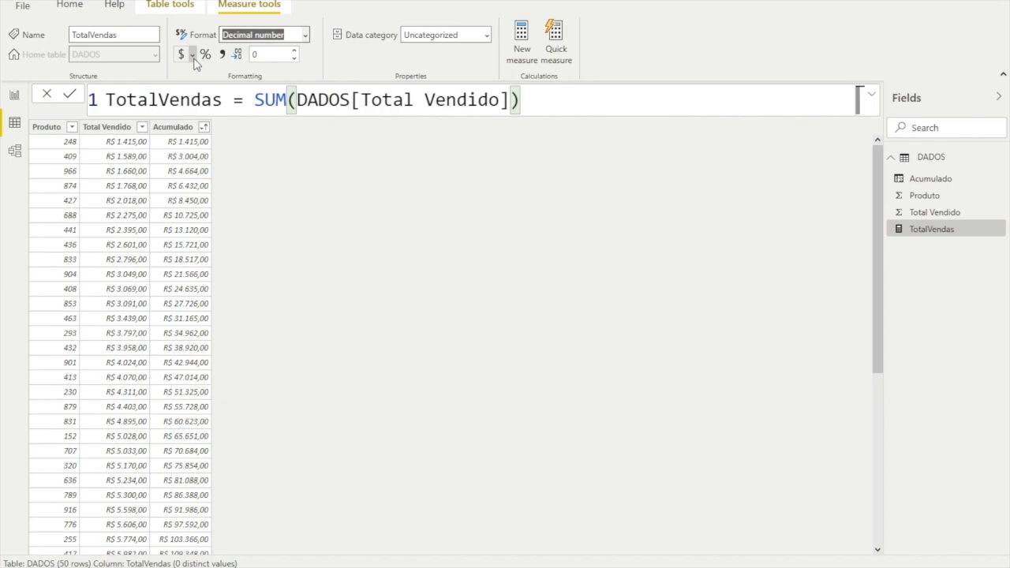
pyautogui.click(192, 56)
pyautogui.click(201, 95)
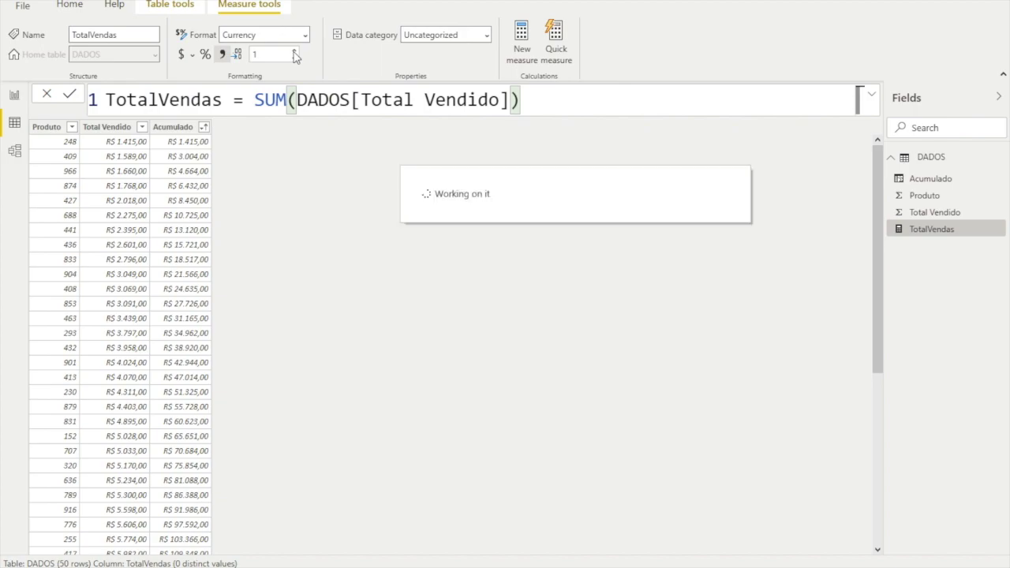
pyautogui.click(294, 51)
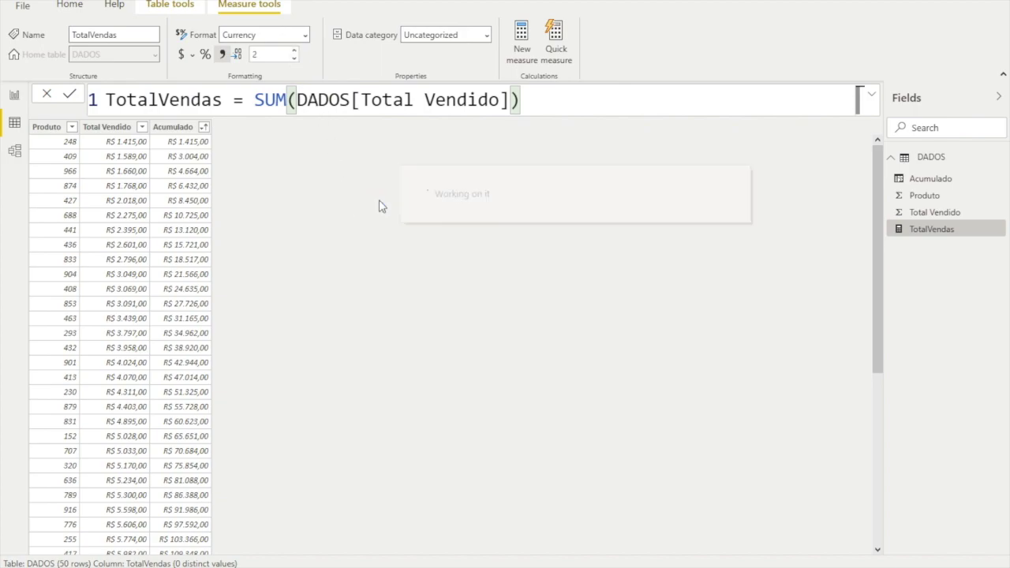
# Step: Replace the SUM expression inside CALCULATE in the Acumulado formula with the [TotalVendas] measure
pyautogui.click(167, 134)
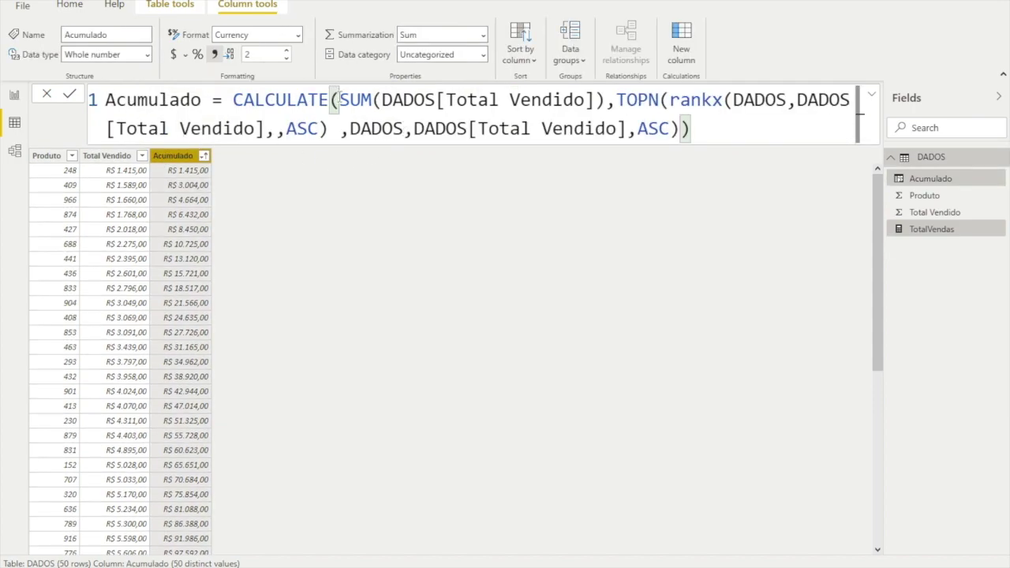
pyautogui.moveTo(342, 99); pyautogui.dragTo(610, 100)
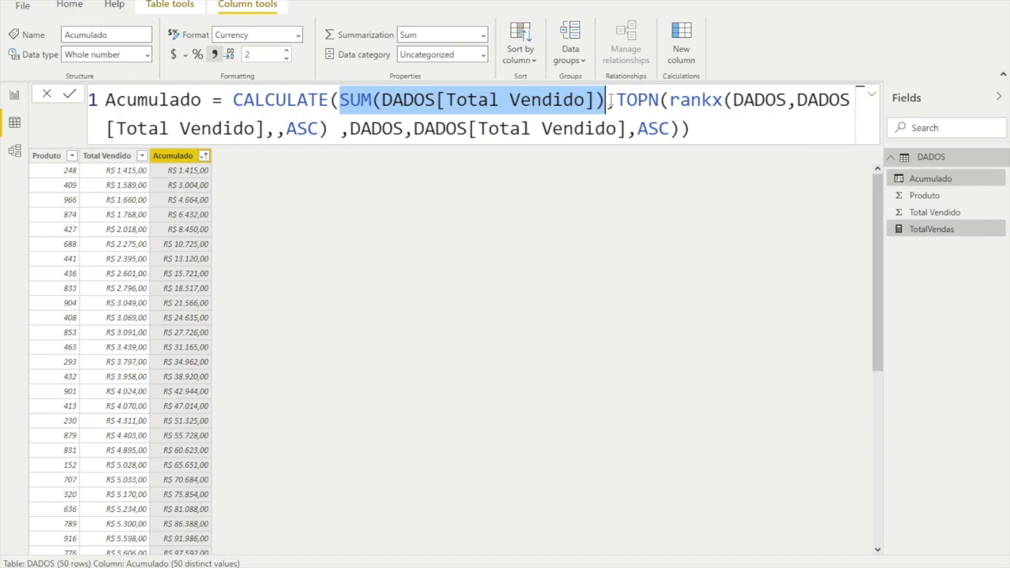
pyautogui.write('total')
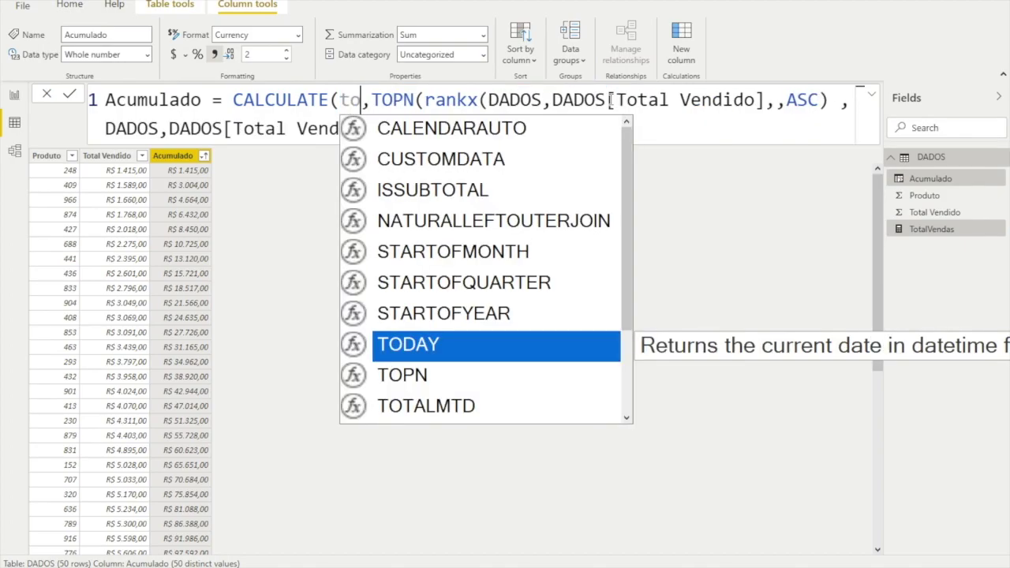
pyautogui.press('Down')
pyautogui.press('Down')
pyautogui.press('Tab')
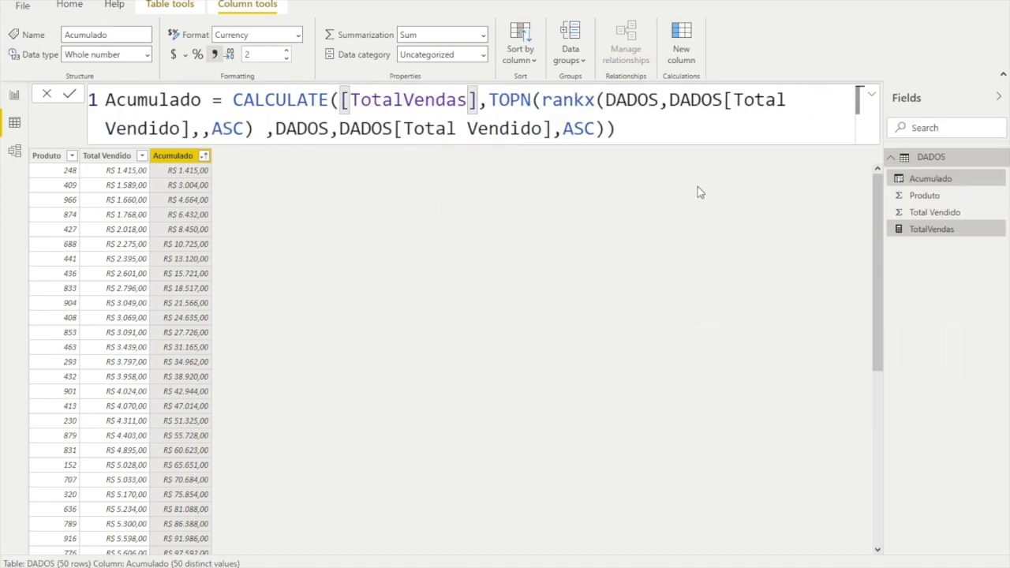
pyautogui.click(657, 132)
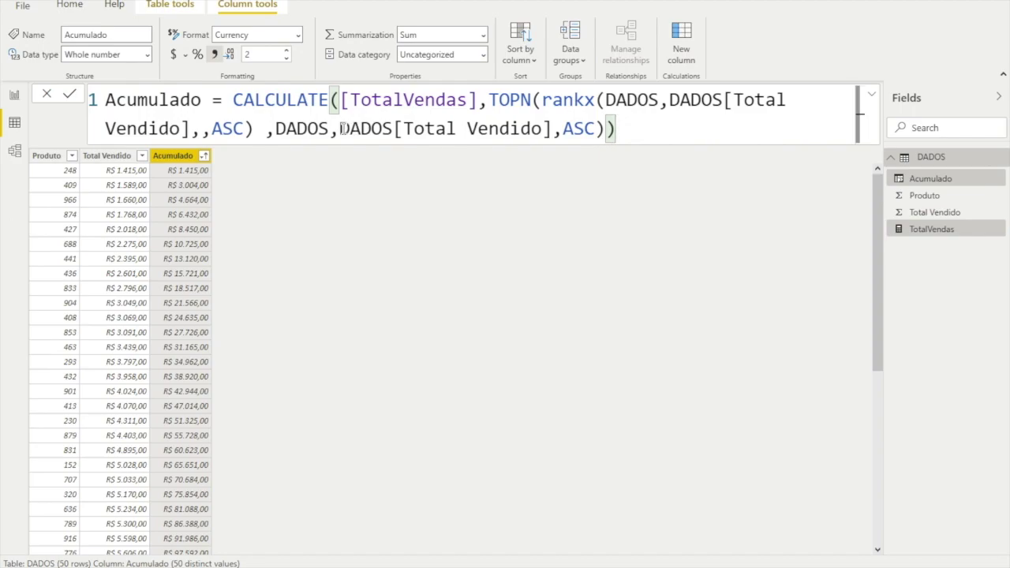
# Step: Try ordering the TOPN rows by the [TotalVendas] measure instead of DADOS[Total Vendido] and commit the Acumulado formula
pyautogui.moveTo(340, 129); pyautogui.dragTo(553, 135)
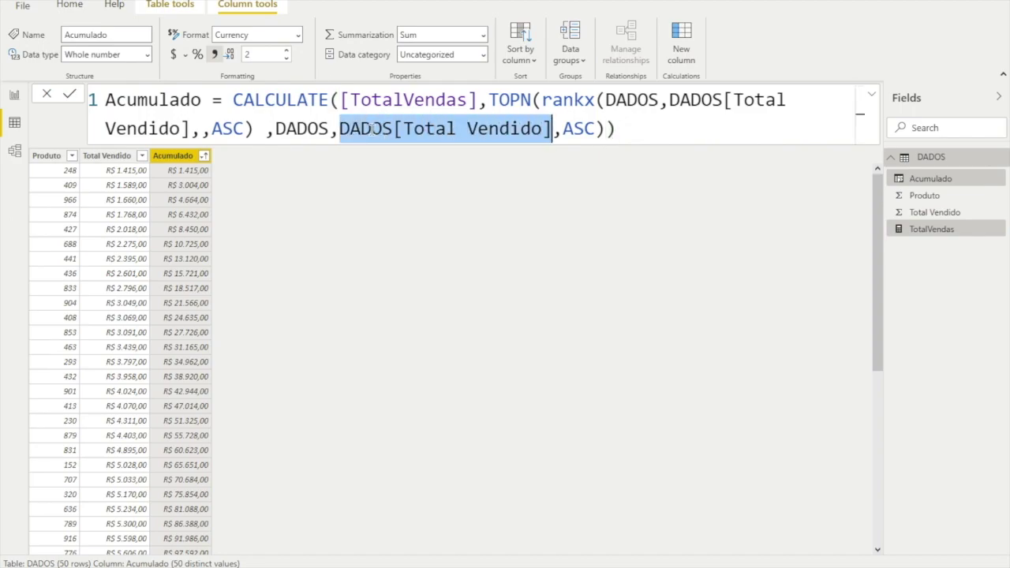
pyautogui.write('total')
pyautogui.press('Up')
pyautogui.press('Up')
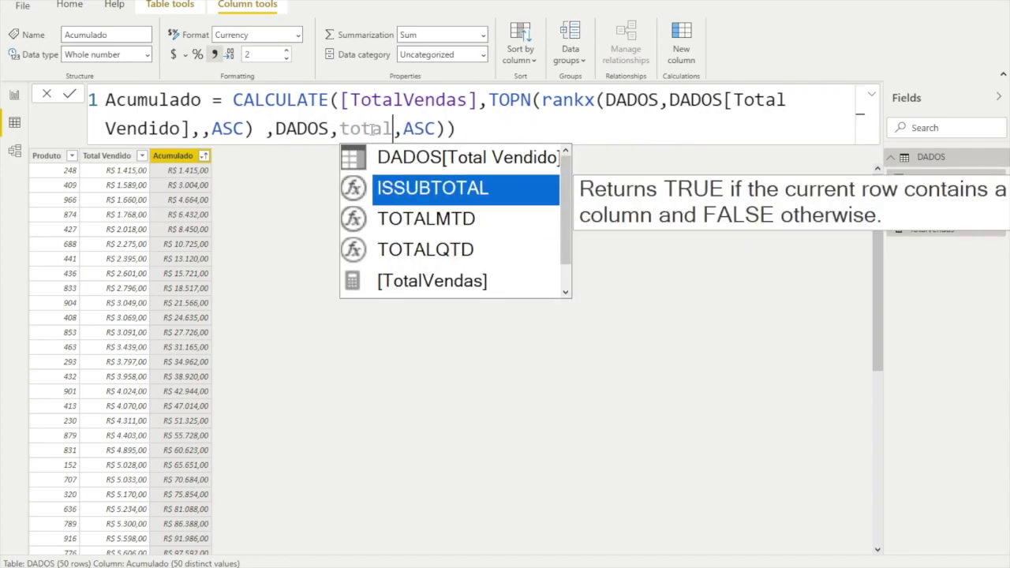
pyautogui.press('Down')
pyautogui.press('Down')
pyautogui.press('Down')
pyautogui.press('Down')
pyautogui.press('Tab')
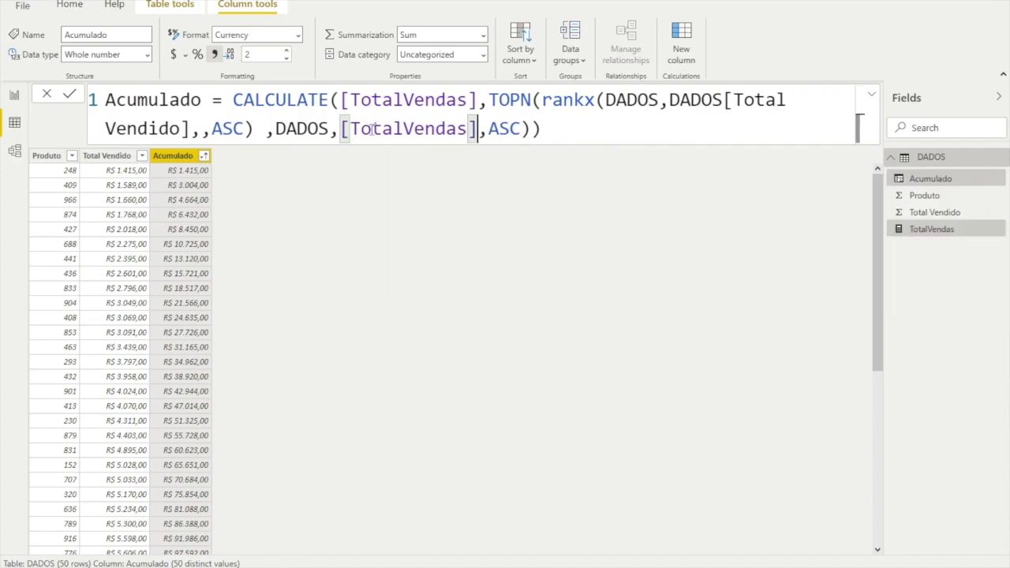
pyautogui.click(558, 134)
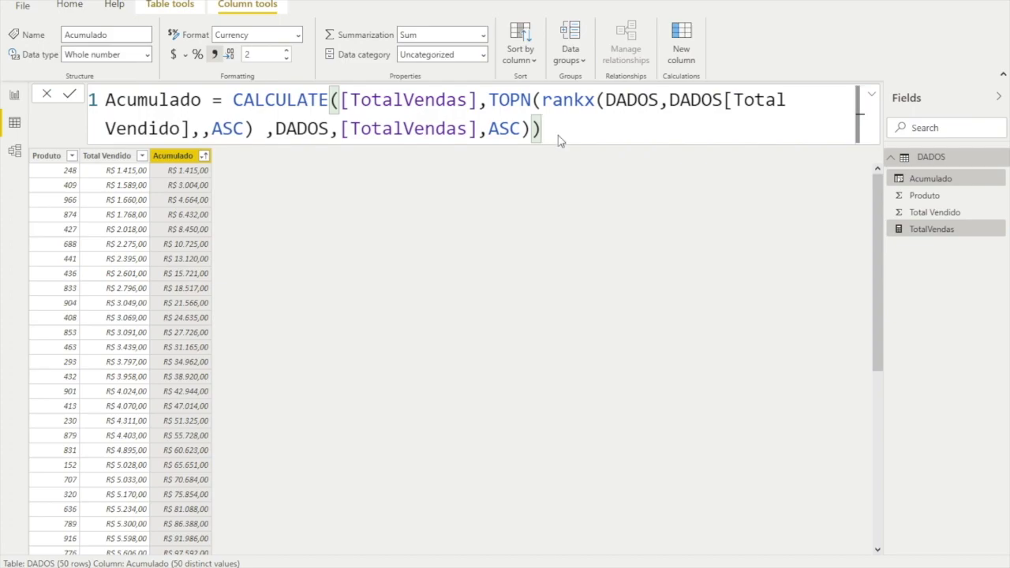
pyautogui.press('Return')
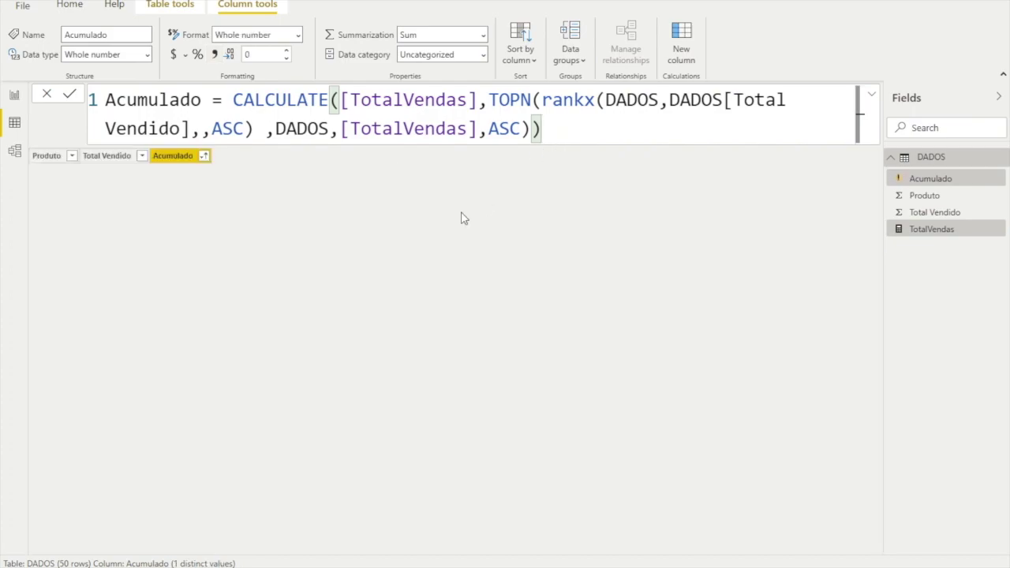
# Step: Order the TOPN rows by DADOS[Total Vendido] instead of the [TotalVendas] measure and commit the Acumulado formula
pyautogui.moveTo(342, 128); pyautogui.dragTo(478, 129)
pyautogui.write('t')
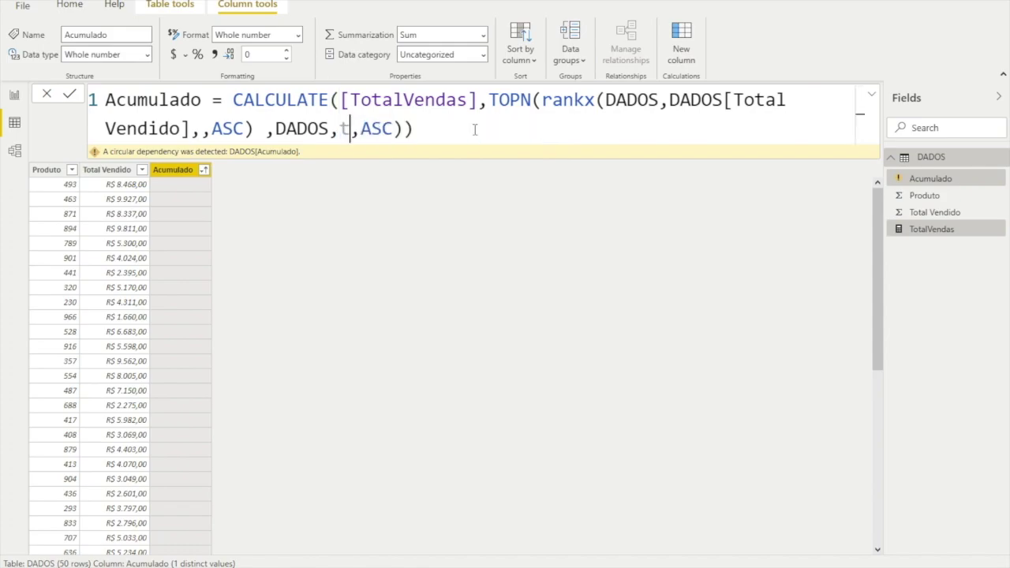
pyautogui.write('otal')
pyautogui.press('Up')
pyautogui.press('Up')
pyautogui.press('Tab')
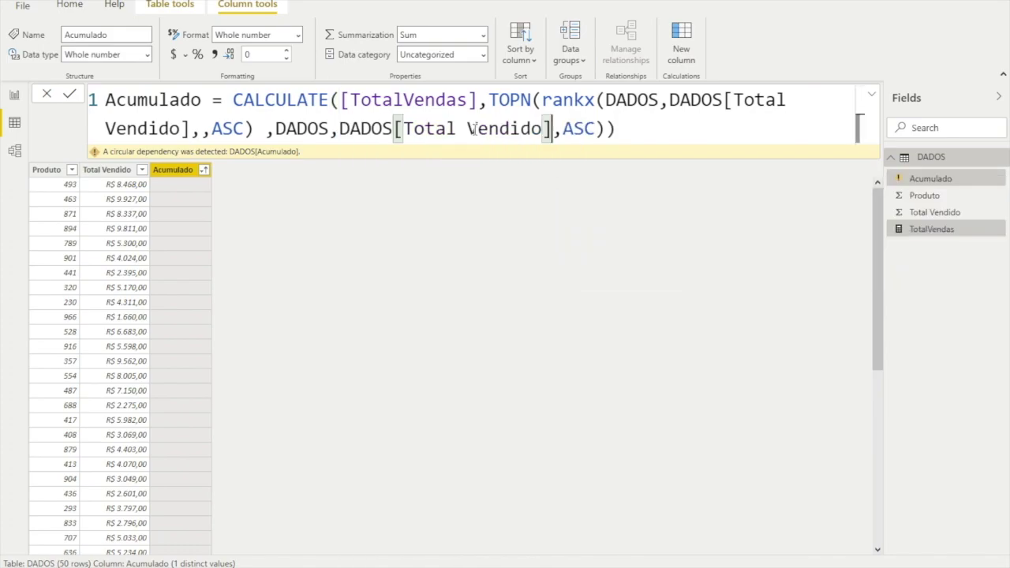
pyautogui.click(621, 133)
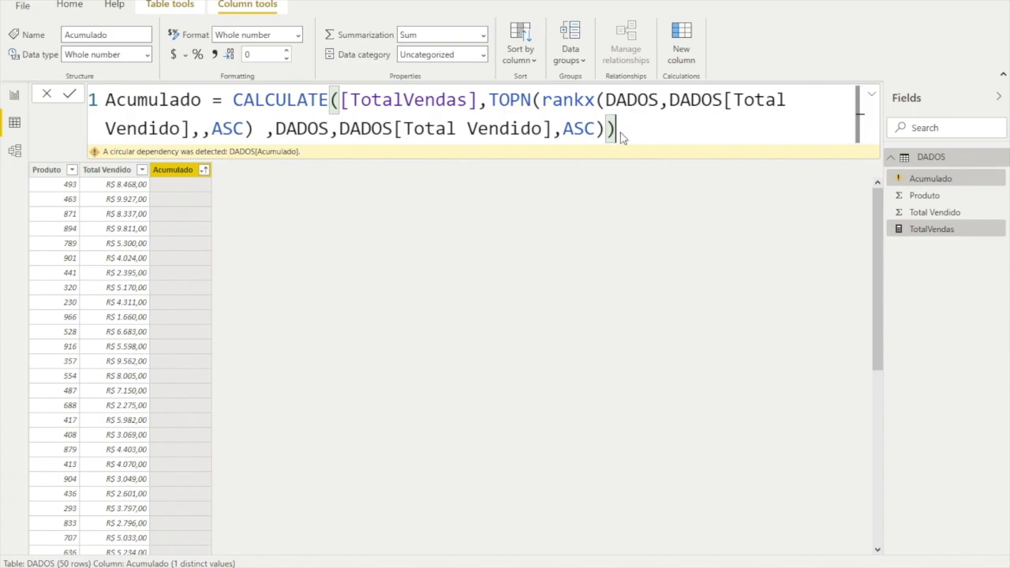
pyautogui.press('Return')
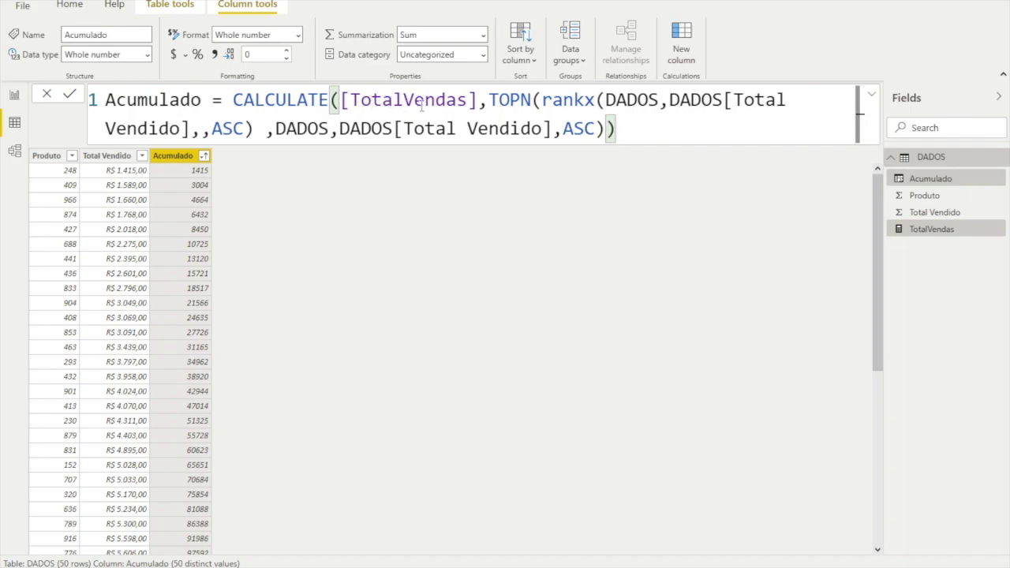
pyautogui.moveTo(340, 128); pyautogui.dragTo(550, 127)
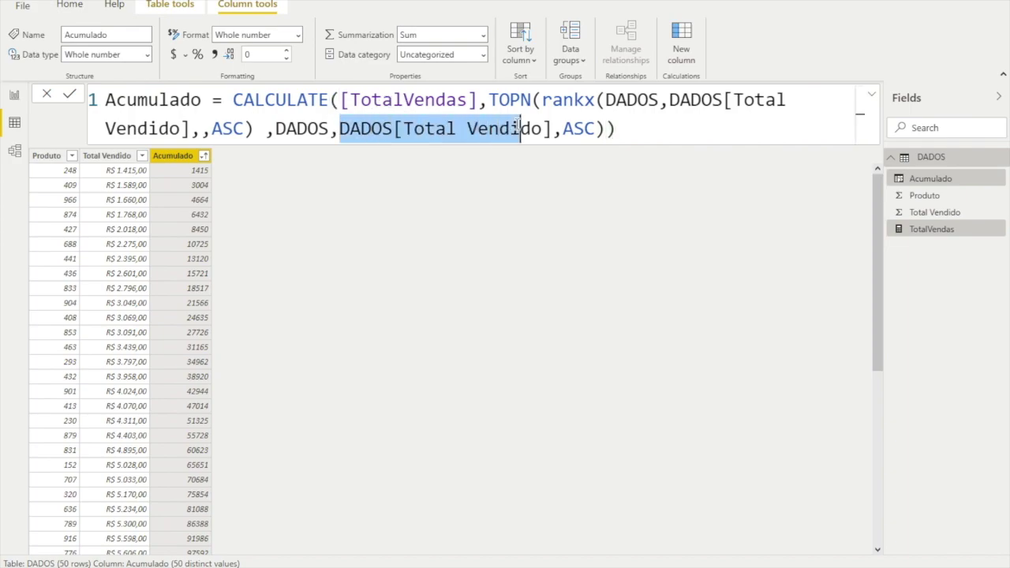
pyautogui.click(404, 99)
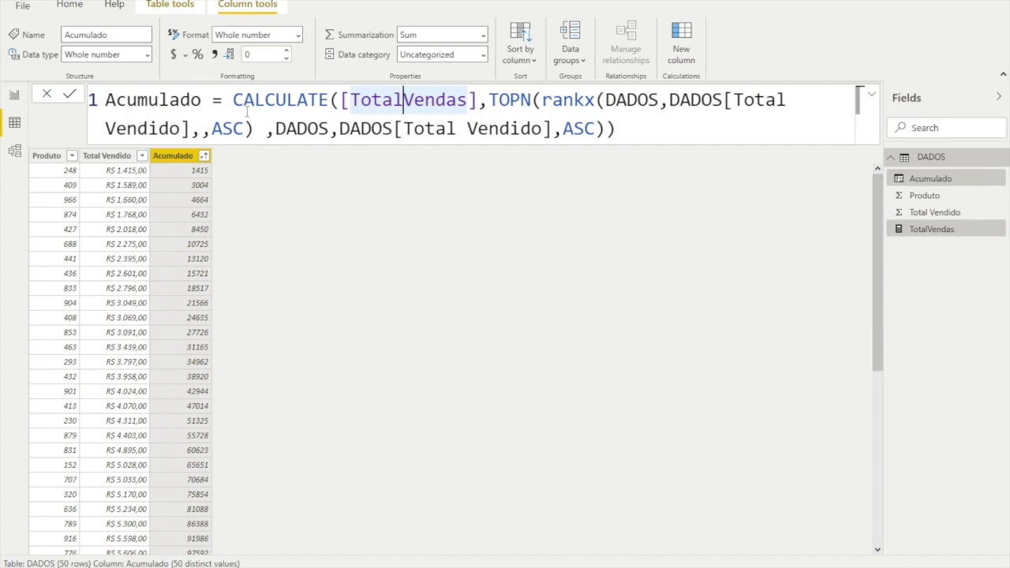
# Step: Format the Acumulado column as R$ Portuguese (Brazil) currency with 2 decimal places and check its values down the table
pyautogui.click(298, 39)
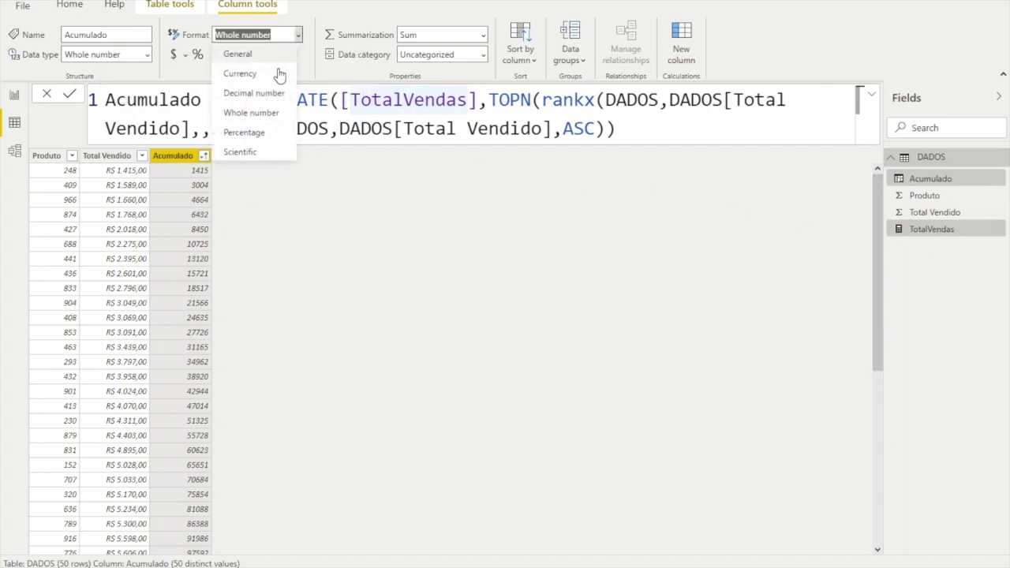
pyautogui.press('Escape')
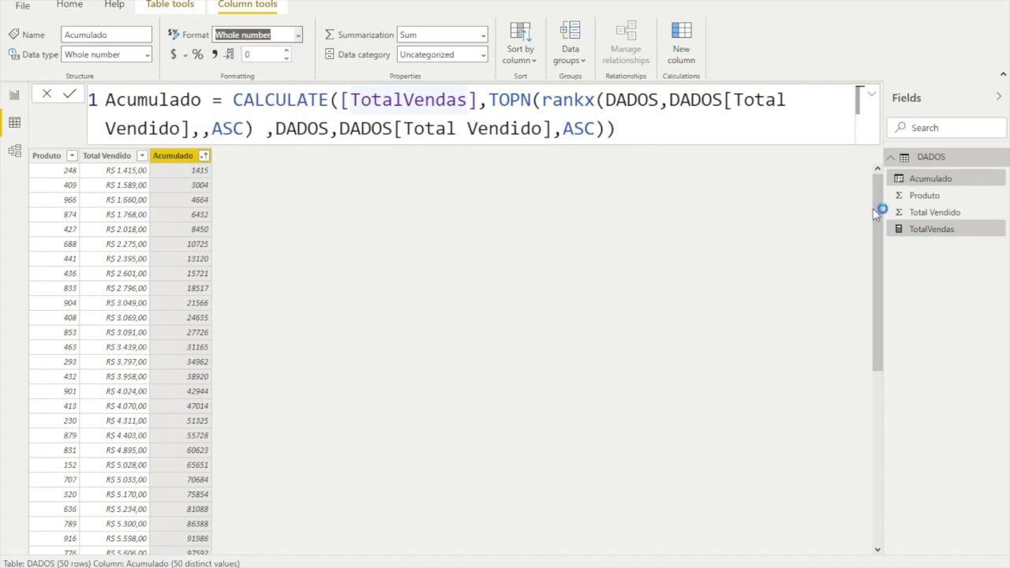
pyautogui.press('Up')
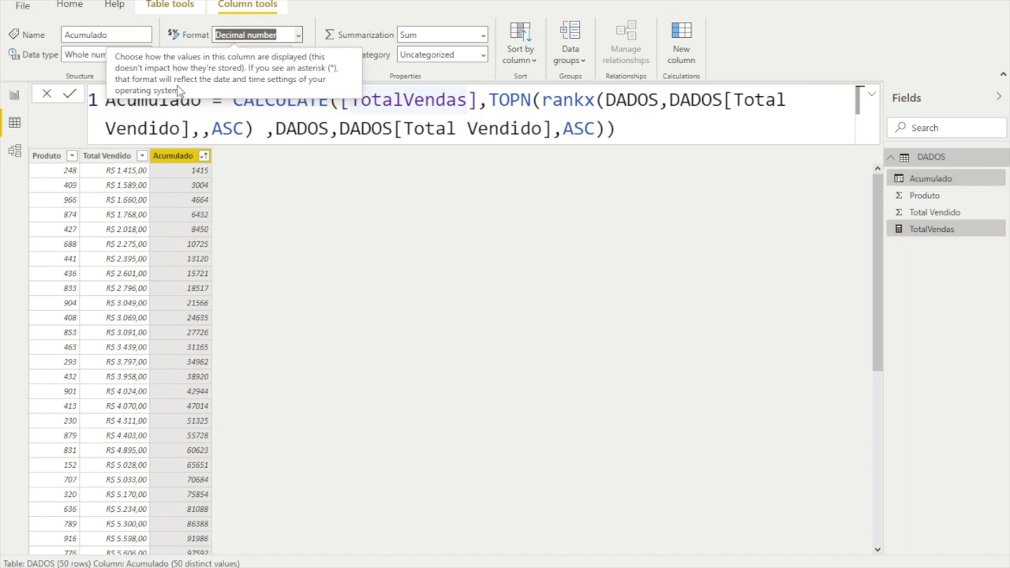
pyautogui.click(183, 56)
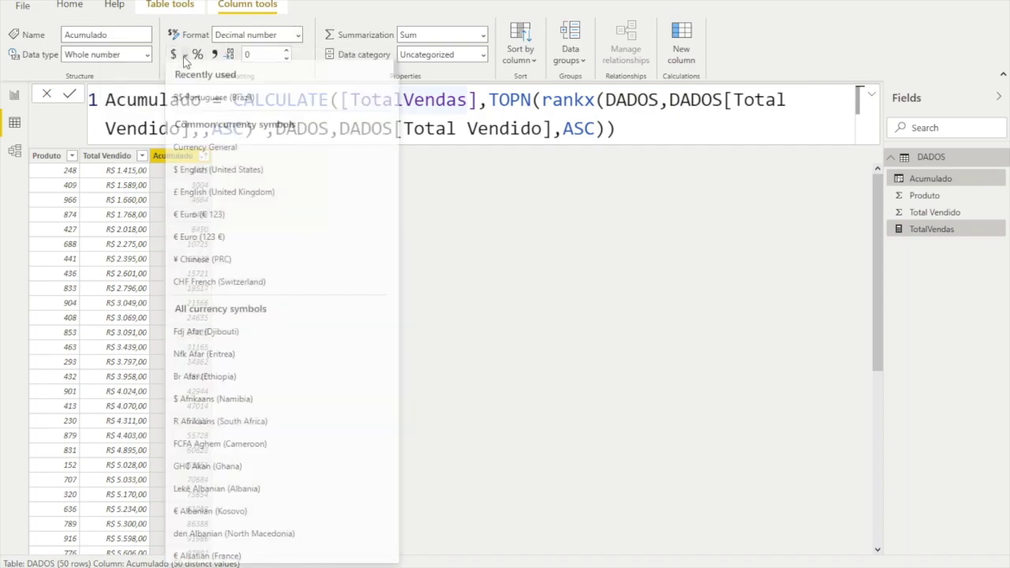
pyautogui.click(192, 100)
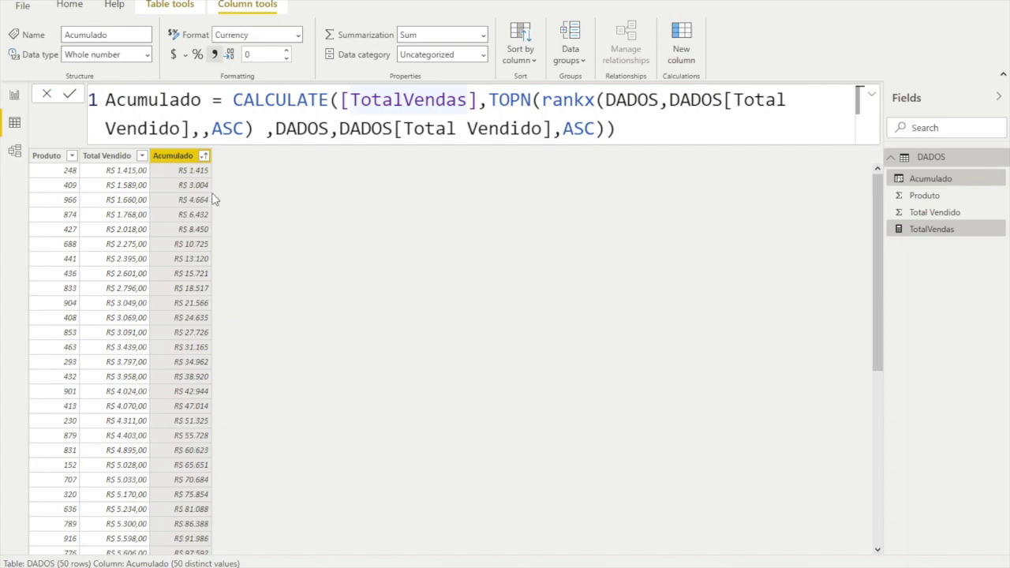
pyautogui.click(286, 51)
pyautogui.click(287, 51)
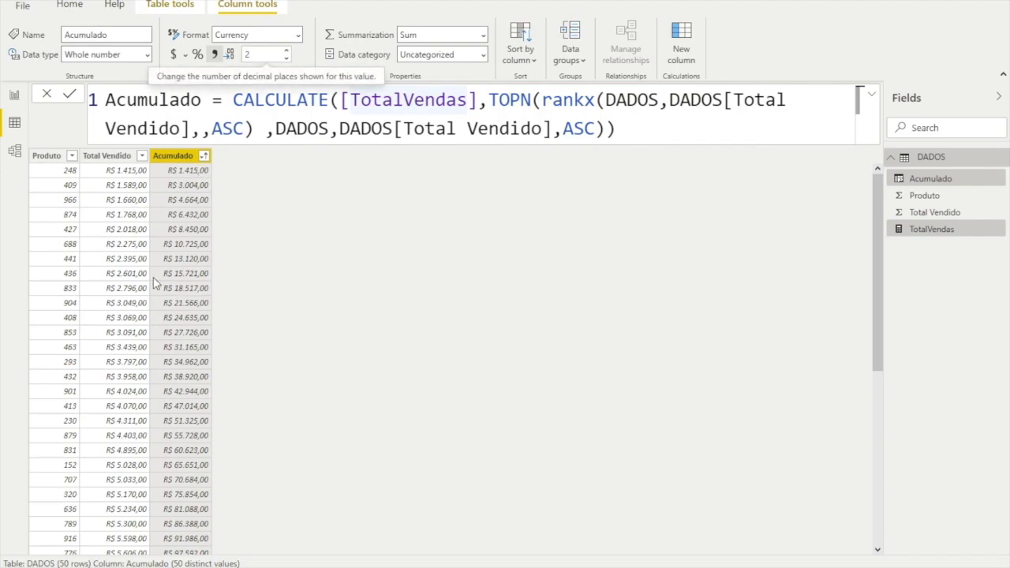
pyautogui.scroll(-5, 189, 310)
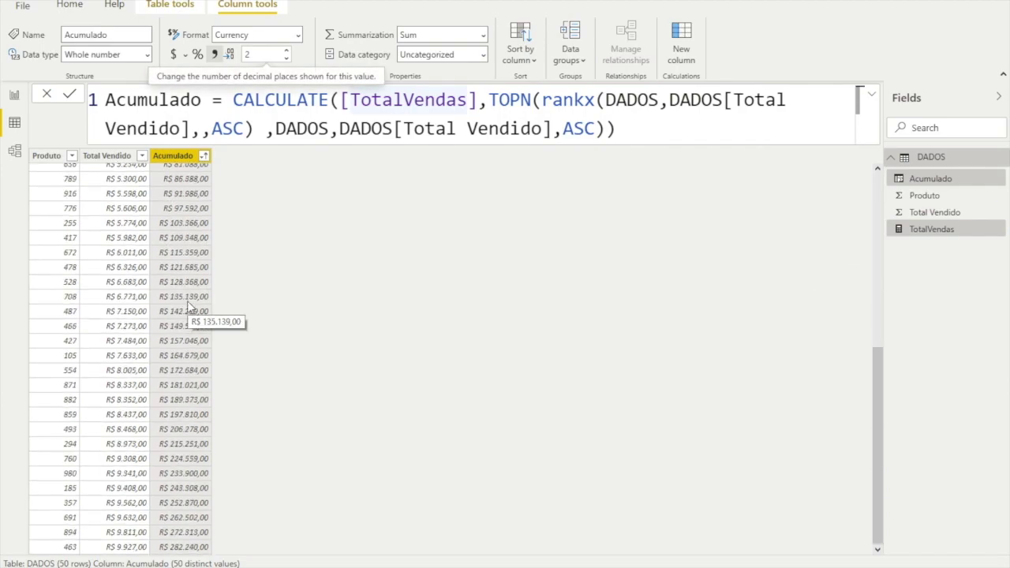
pyautogui.scroll(5, 189, 296)
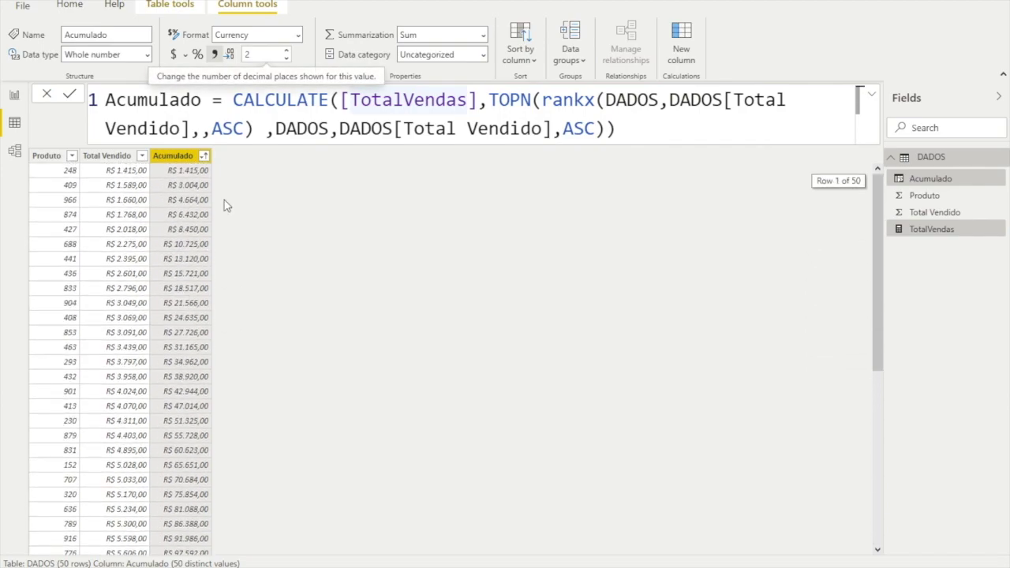
# Step: Remove the stray space after the RANKX closing parenthesis in the Acumulado formula, recommit it and review the accumulated values
pyautogui.press('BackSpace')
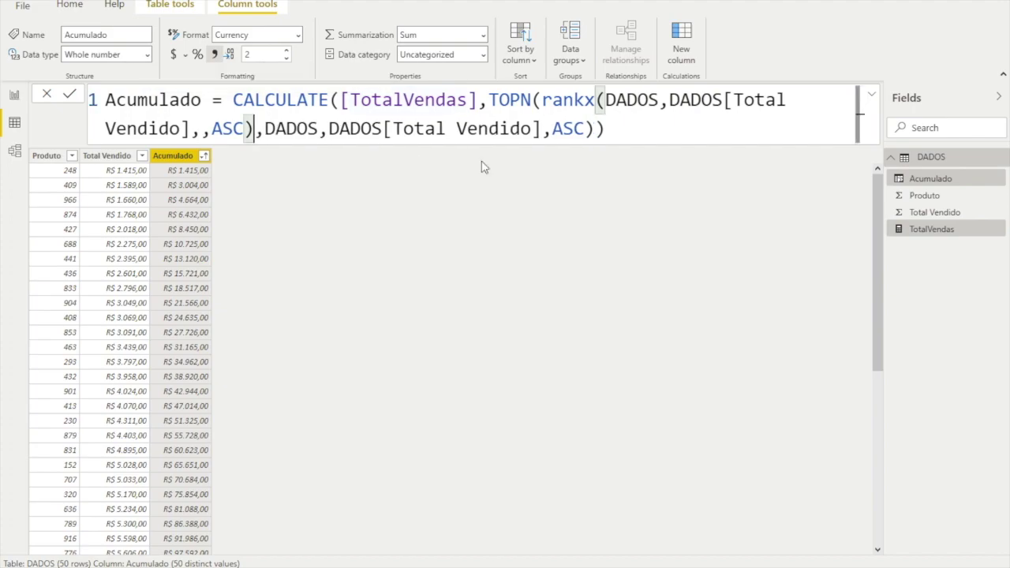
pyautogui.click(620, 127)
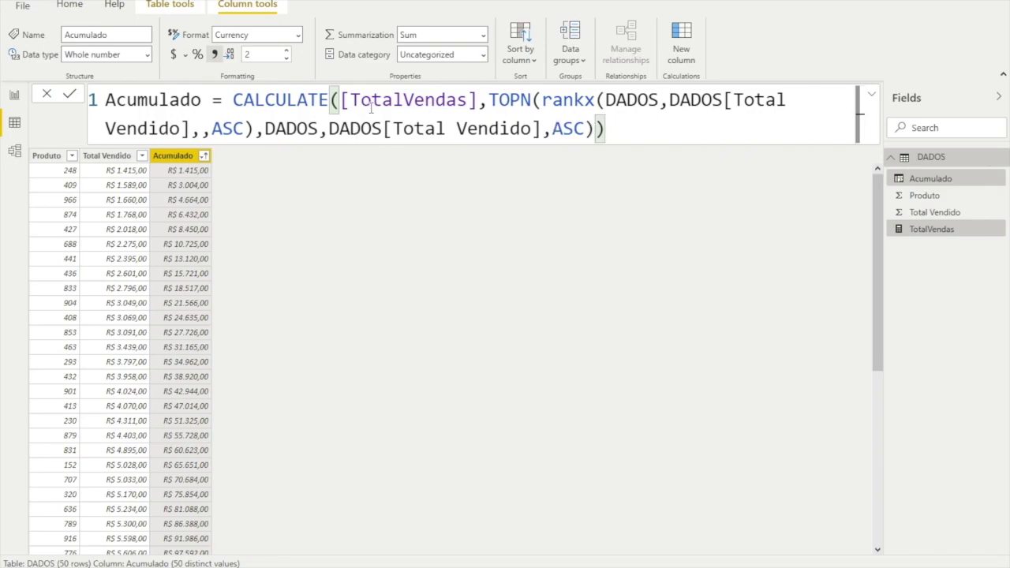
pyautogui.moveTo(480, 101); pyautogui.dragTo(606, 101)
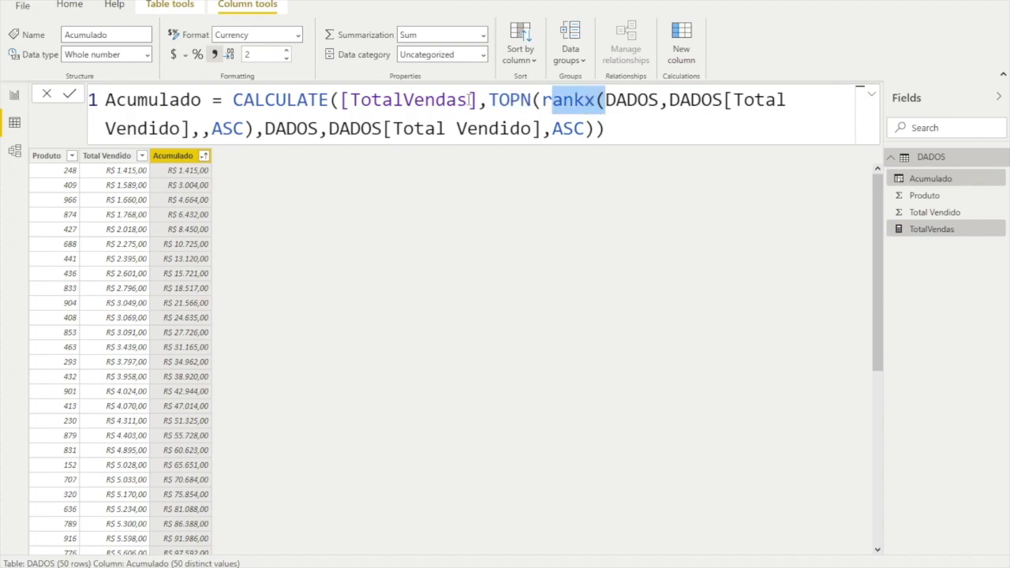
pyautogui.moveTo(213, 128); pyautogui.dragTo(245, 128)
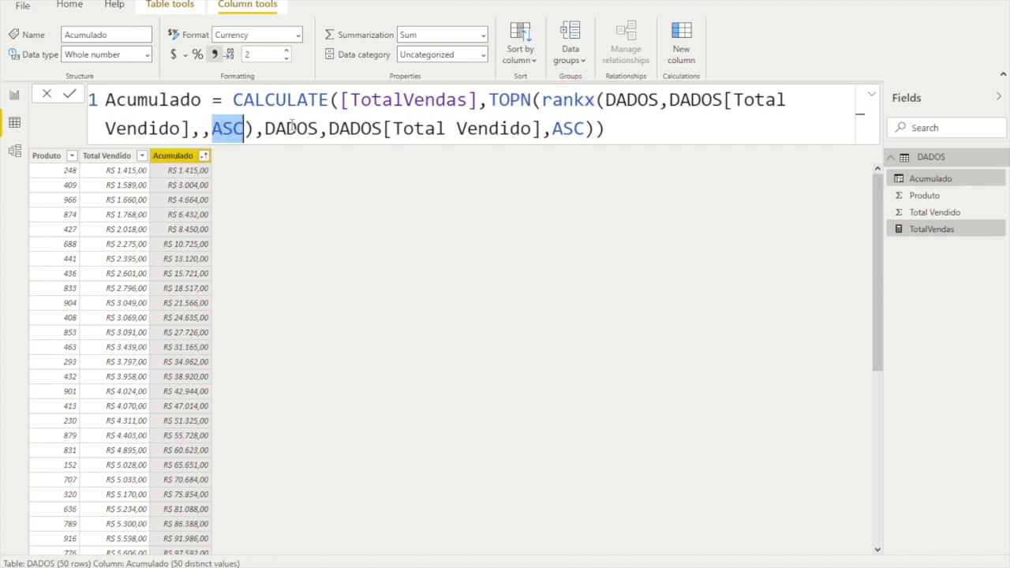
pyautogui.click(638, 137)
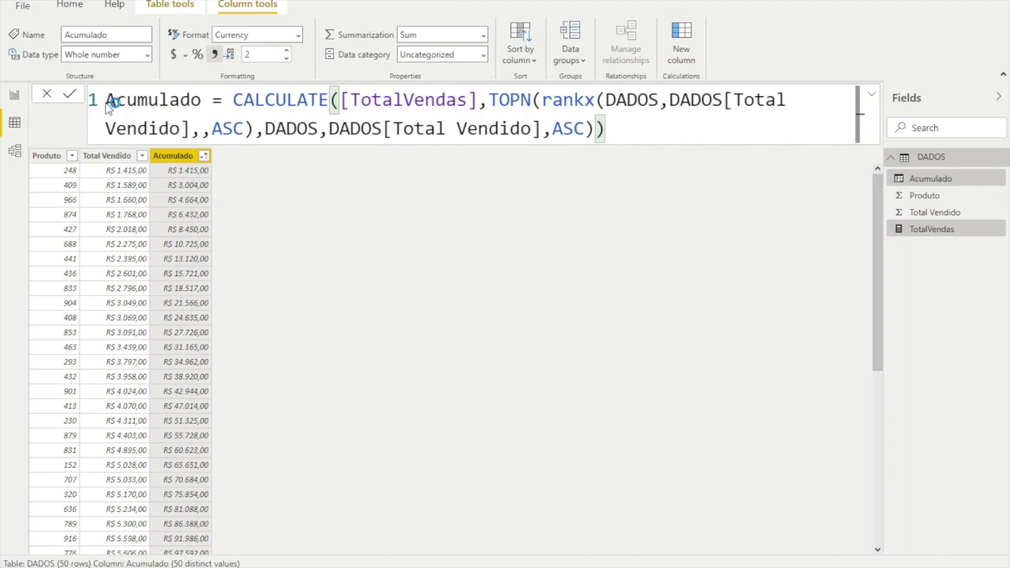
pyautogui.press('Return')
pyautogui.scroll(-8, 483, 263)
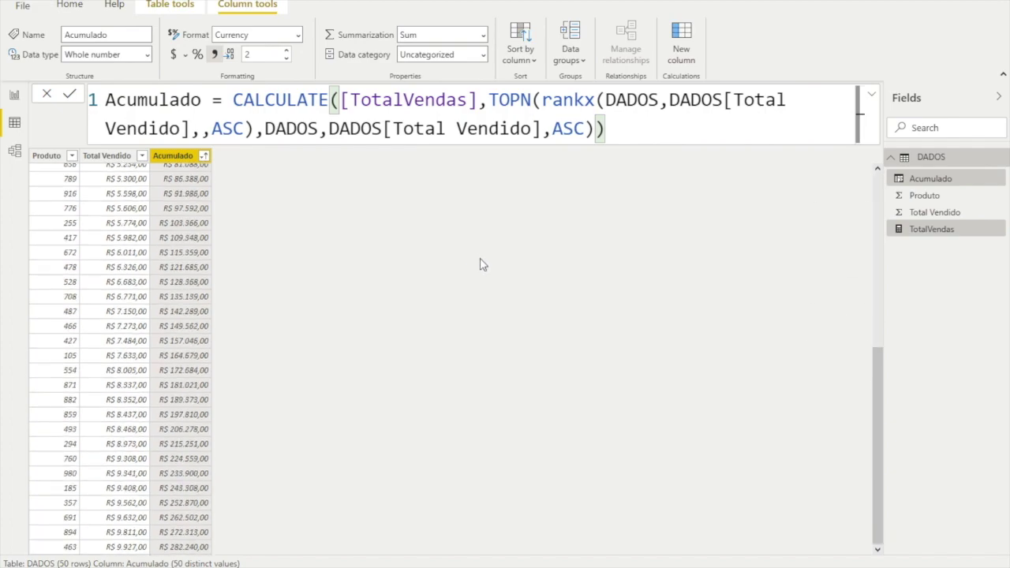
pyautogui.scroll(8, 482, 264)
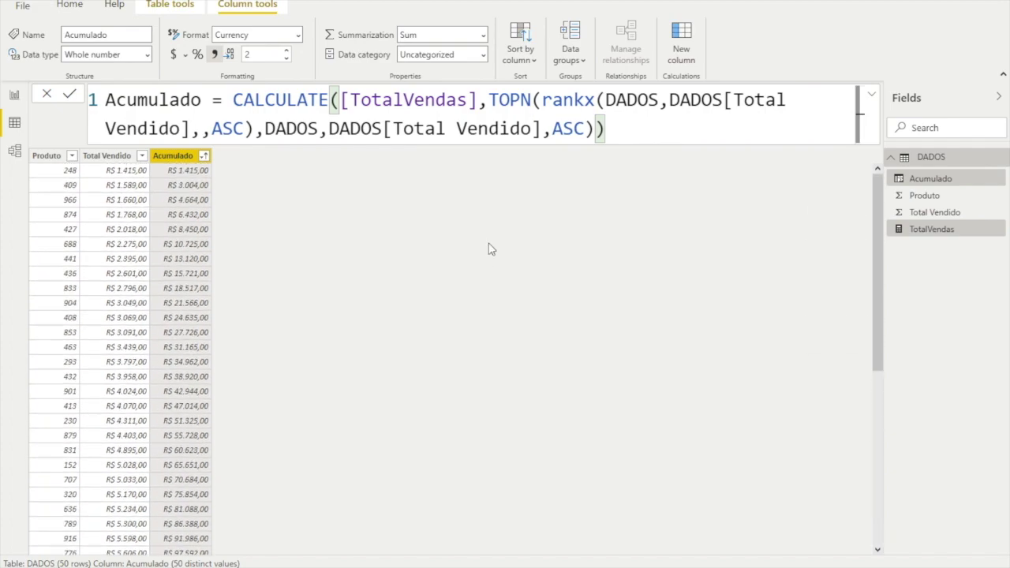